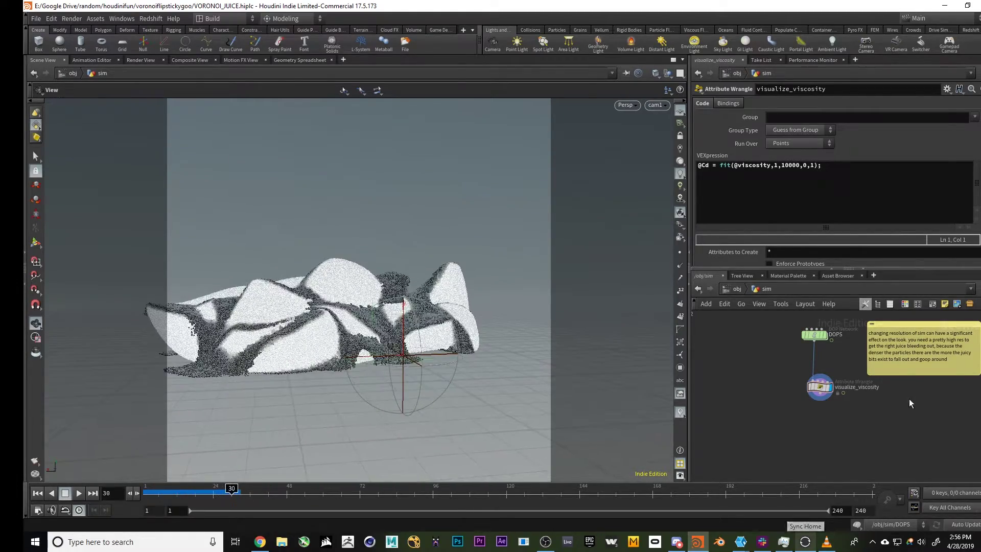
Step: Switch to VLC, play goopyshit01_final.mp4 from the start, skip to the melting watermelon shot, and return to Houdini
left_click(836, 542)
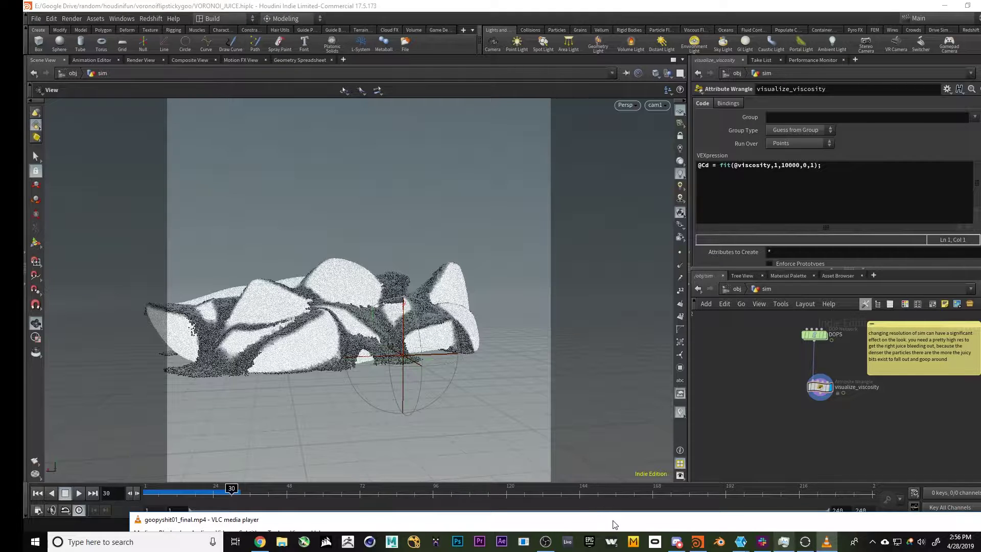
left_click_drag(613, 525, 550, 4)
left_click_drag(98, 510, 35, 511)
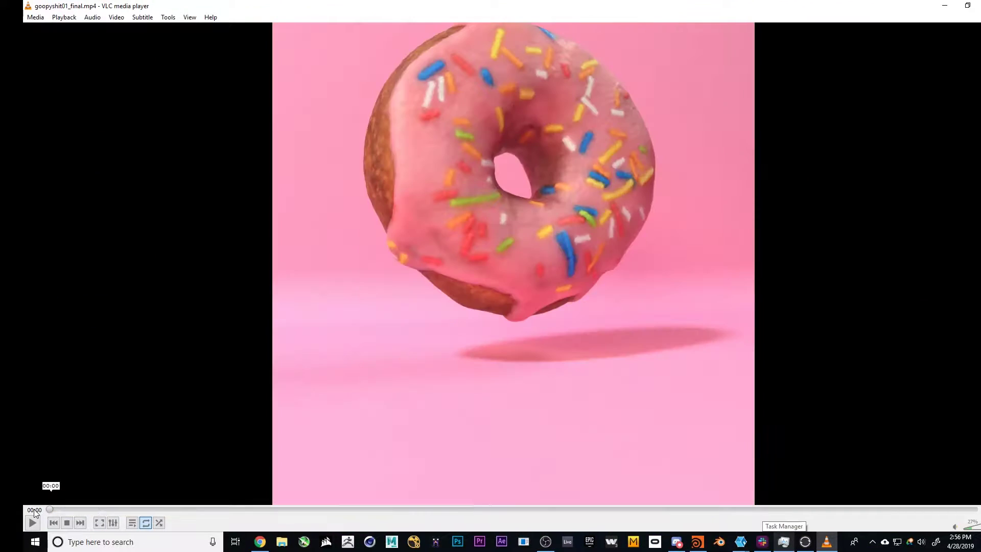
left_click(33, 522)
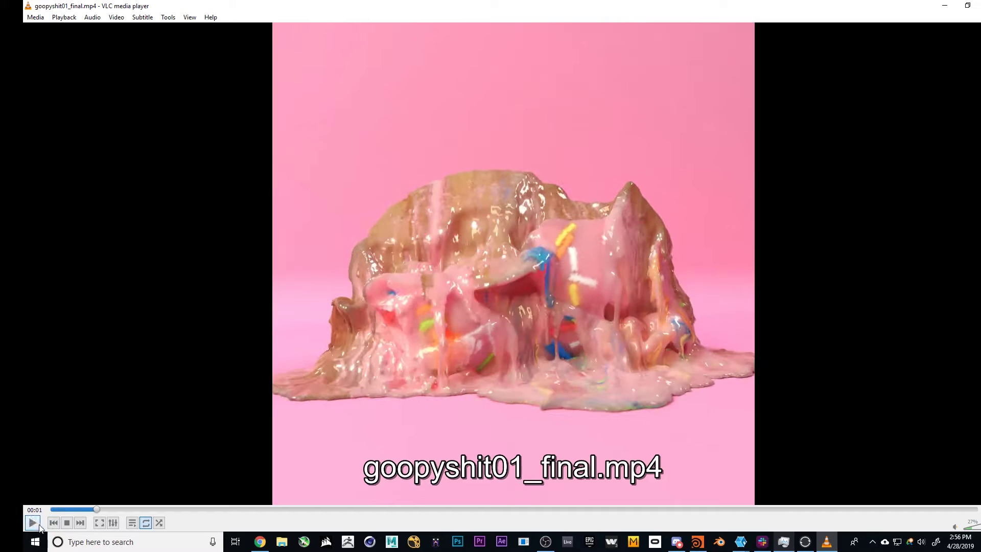
left_click_drag(118, 509, 411, 509)
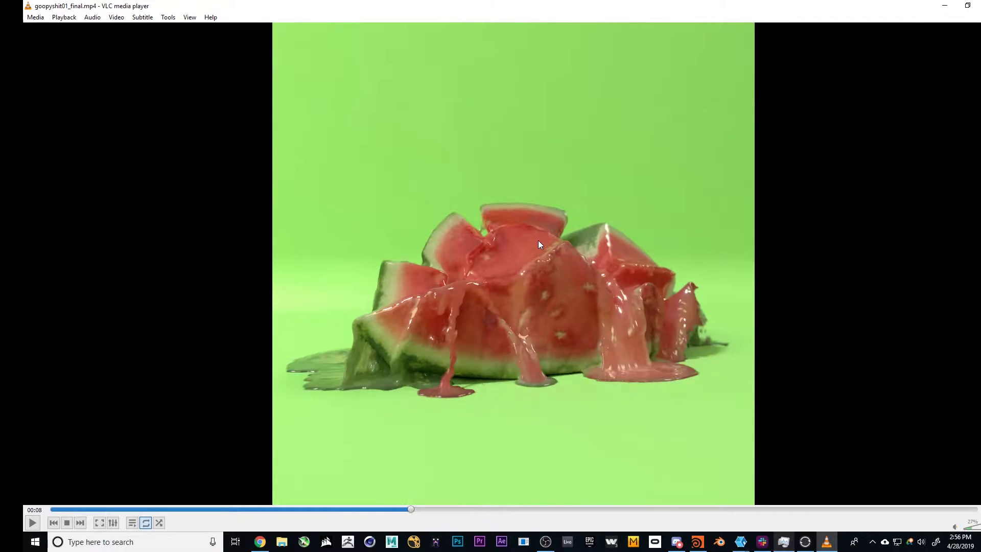
left_click(946, 5)
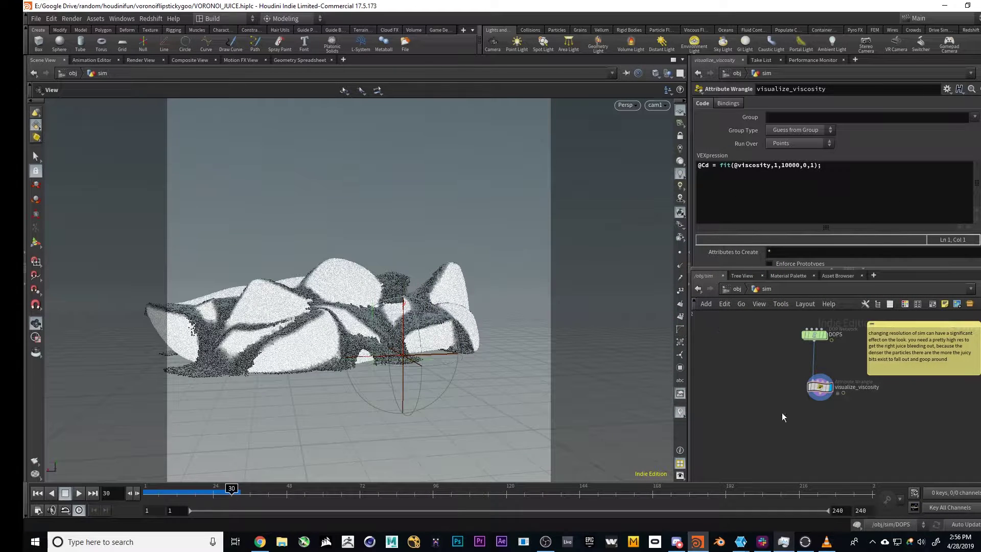
Step: Scrub the simulation back through frame 20 and rewind it to frame 1
scroll(786, 361, "up", 1)
middle_click_drag(786, 361, 913, 382)
scroll(889, 366, "down", 6)
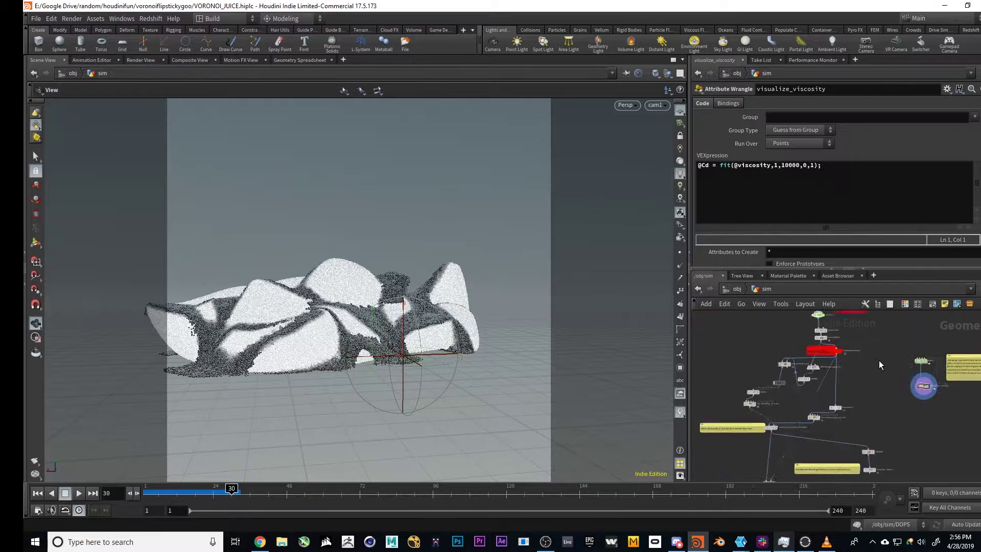
middle_click_drag(921, 347, 881, 411)
scroll(778, 364, "up", 5)
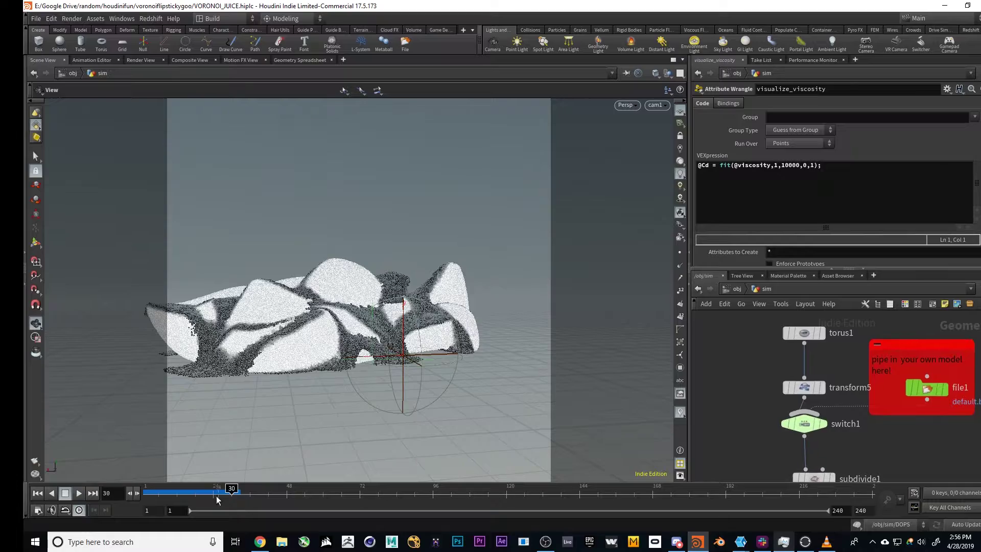
left_click_drag(219, 500, 202, 485)
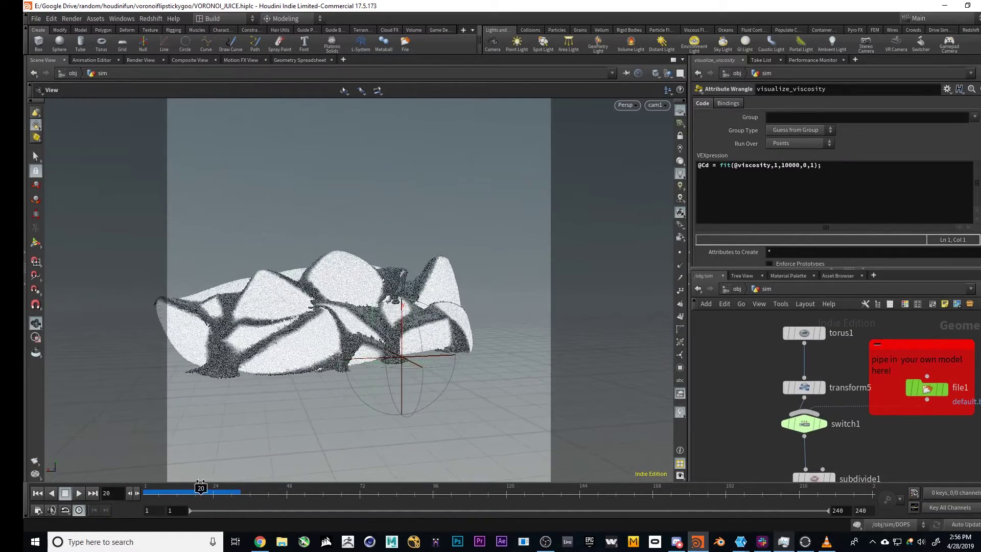
key("ctrl+Up")
Step: Review the start of the node network and locate the file1 node for piping in a custom model
middle_click_drag(876, 436, 851, 326)
middle_click_drag(914, 393, 910, 419)
scroll(878, 396, "down", 3)
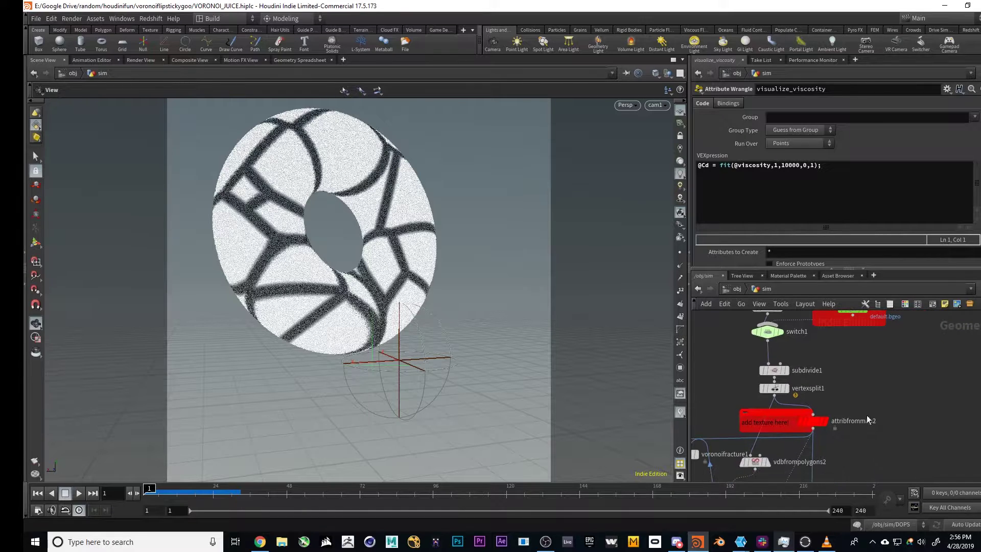
middle_click_drag(903, 395, 858, 442)
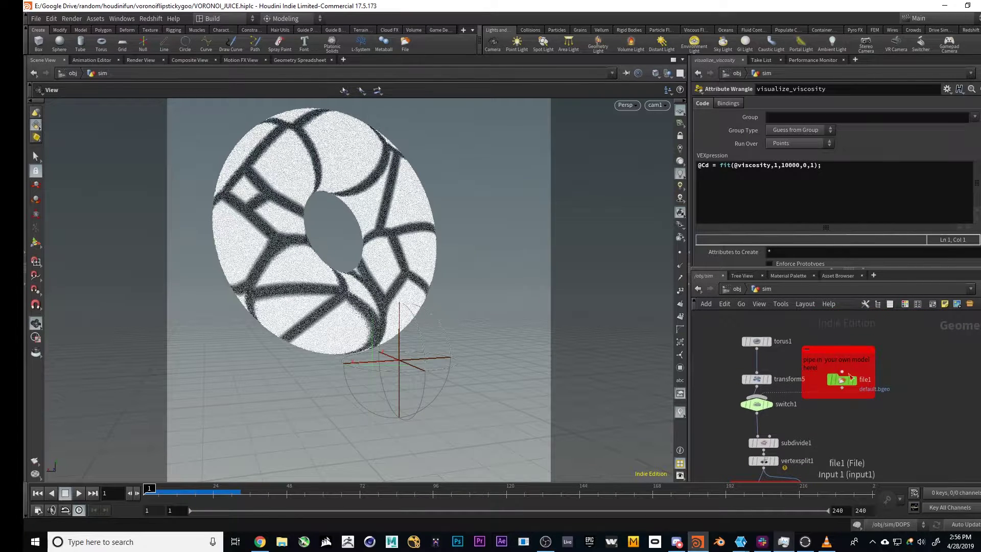
left_click(851, 377)
Step: Select the attribfrommap2 node and display the torus with its texture colours
middle_click_drag(841, 478, 854, 361)
scroll(854, 398, "up", 3)
middle_click_drag(854, 398, 860, 448)
left_click(810, 397)
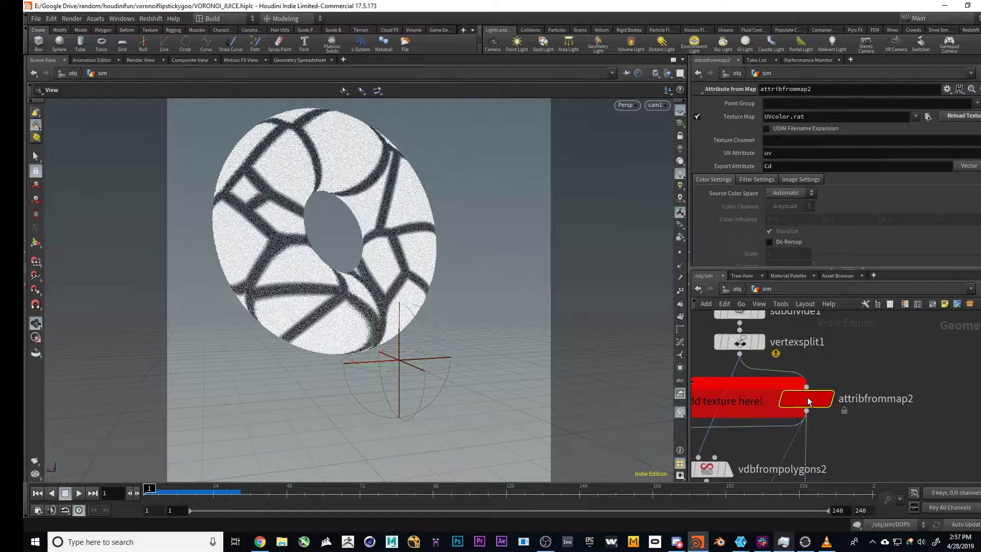
key("r")
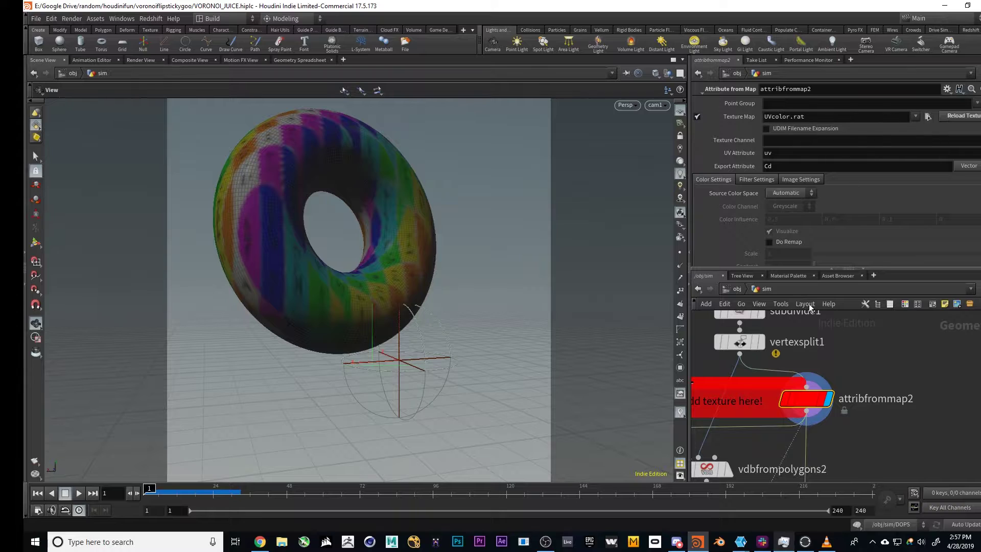
Step: Display the vdbfrompolygons2 node's fog volume and show its parameters
scroll(805, 425, "down", 5)
scroll(824, 441, "up", 4)
middle_click_drag(825, 441, 943, 360)
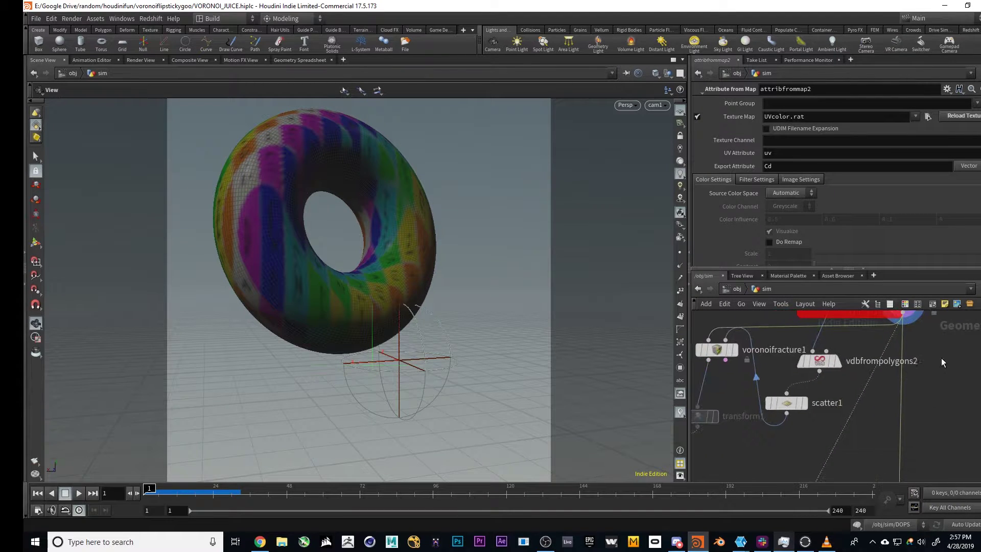
scroll(943, 362, "down", 3)
middle_click_drag(869, 375, 835, 406)
middle_click_drag(906, 413, 901, 394)
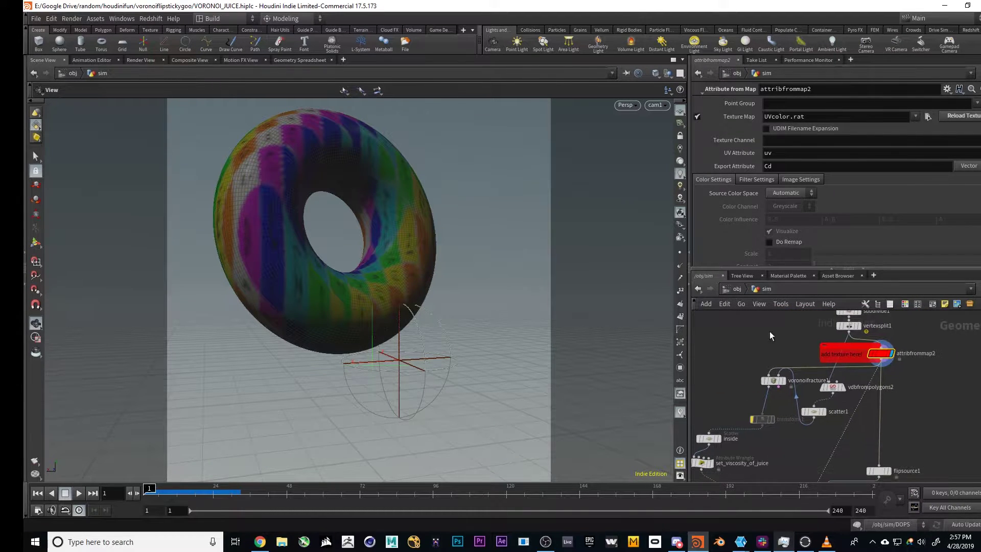
left_click(835, 386)
left_click(846, 386)
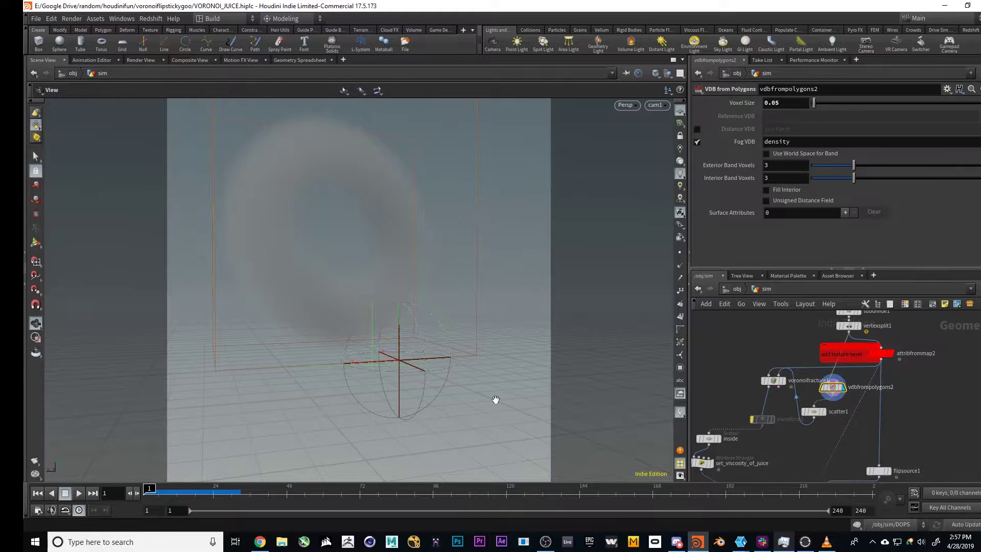
Step: Inspect the scatter1 points and the voronoifracture1 result, displaying each node with its parameters
left_click(821, 411)
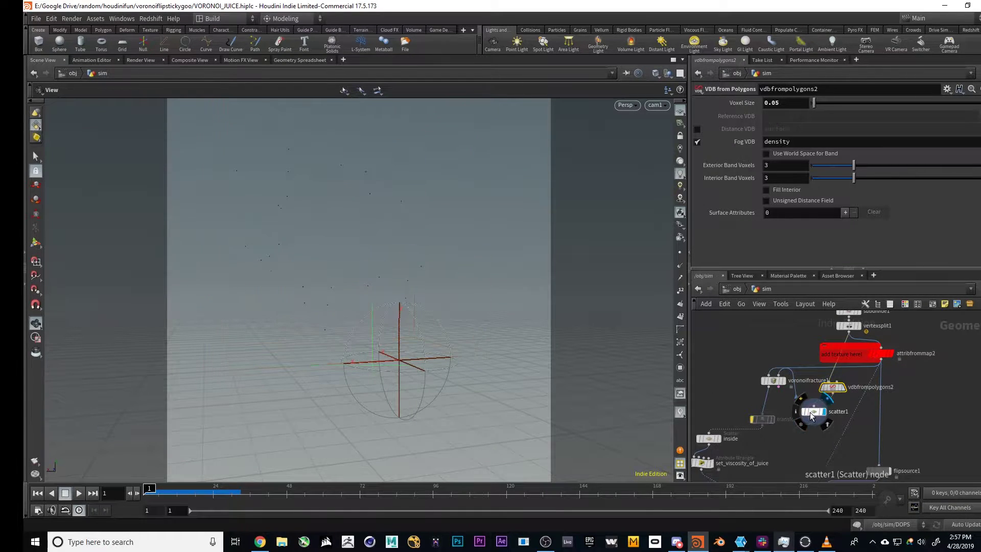
left_click(810, 412)
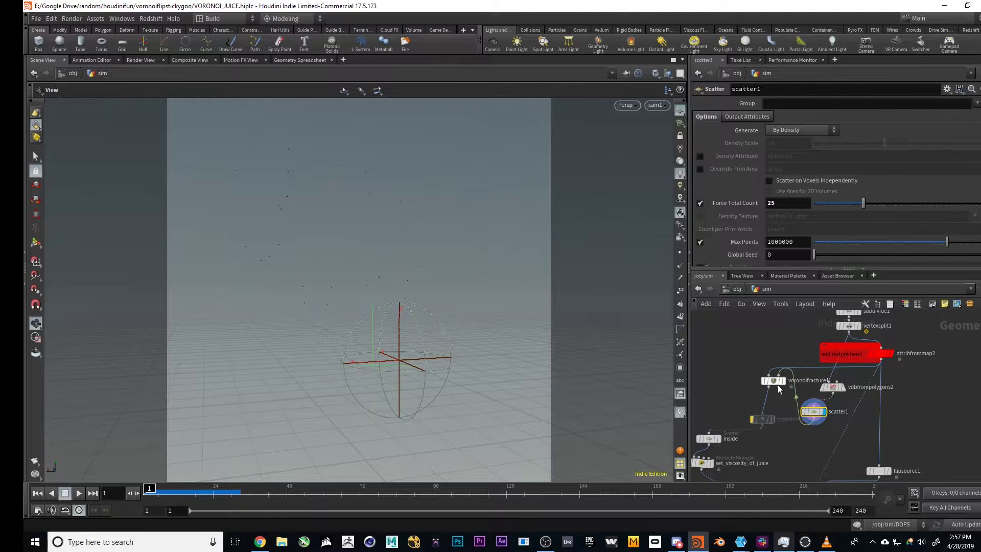
left_click(783, 380)
left_click(773, 383)
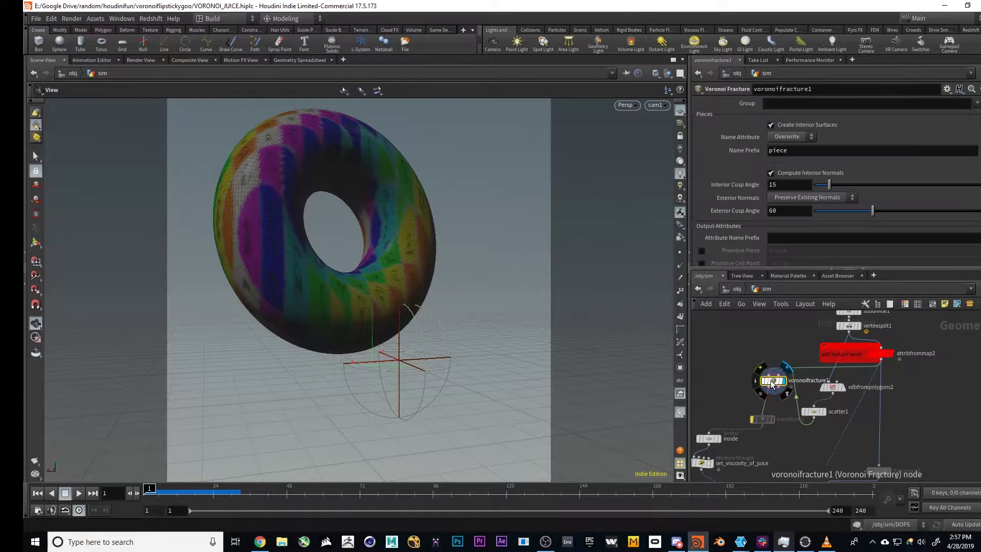
Step: Select the scatter node named inside and view its geometry information
middle_click_drag(791, 433, 837, 414)
left_click(742, 404)
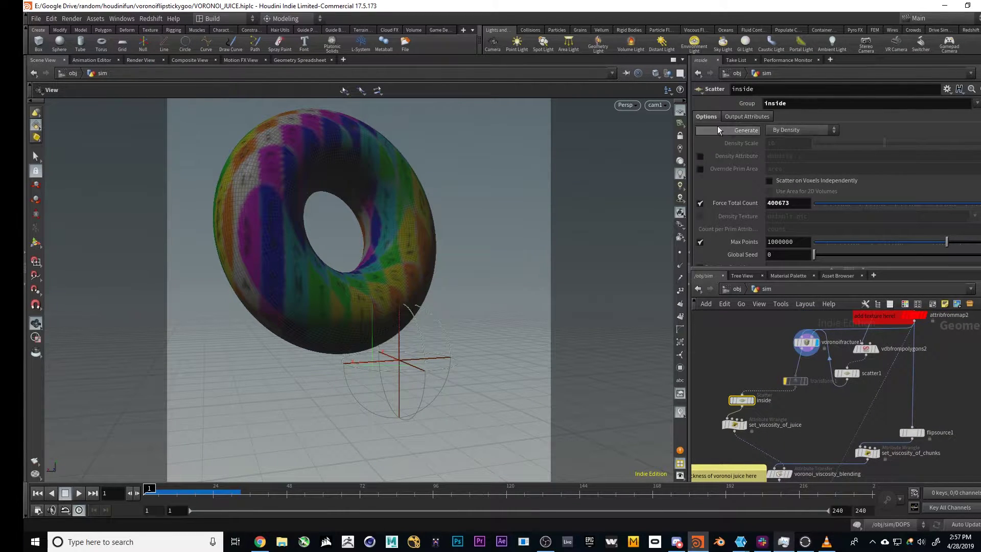
middle_click(741, 399)
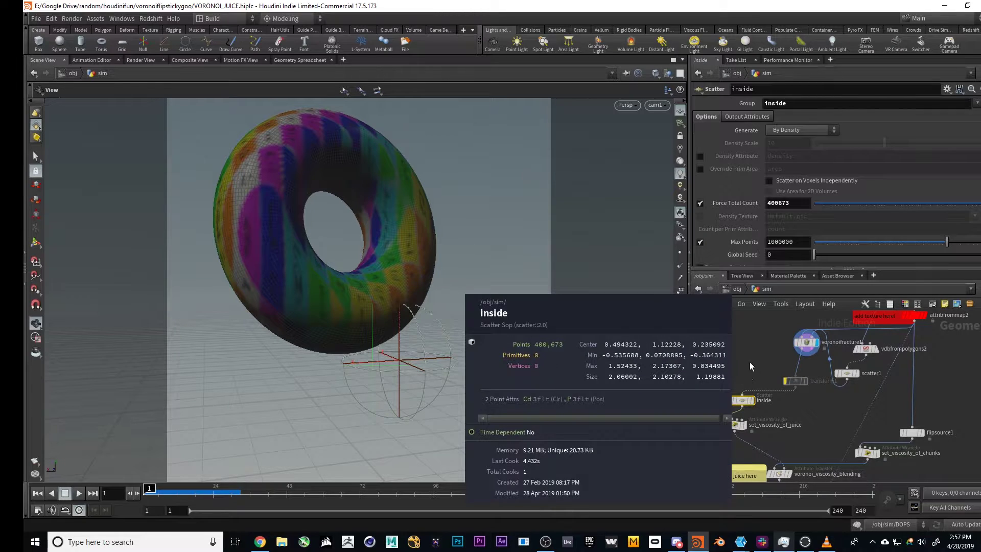
Step: Add a Delete node beside the fracture network and connect it to the voronoifracture1 output
key("Tab")
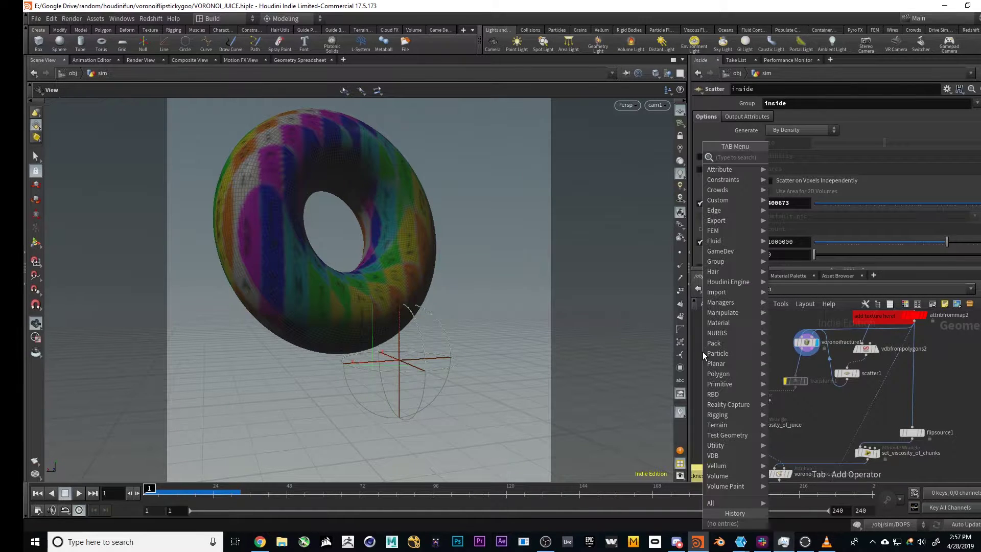
type("delete")
key("Return")
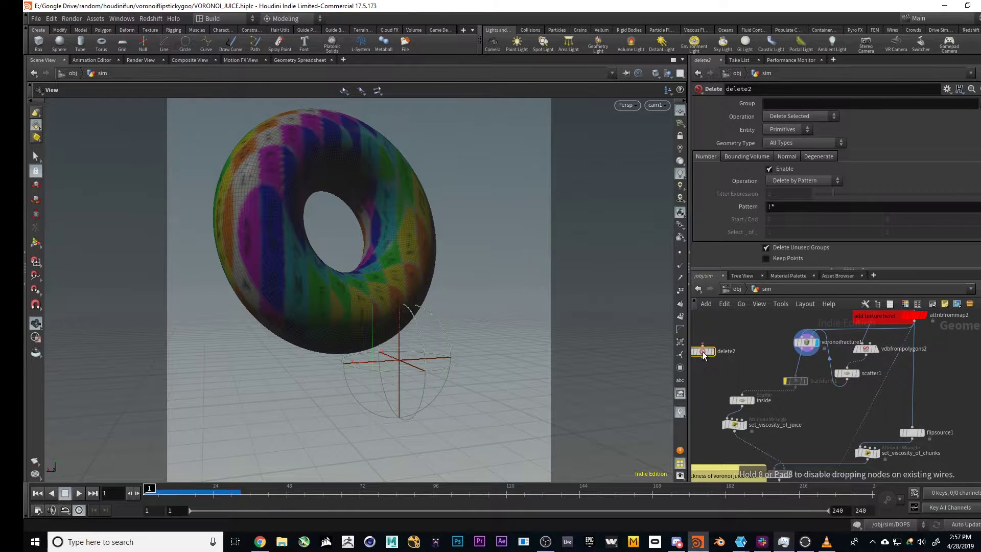
left_click(703, 344)
left_click(792, 358)
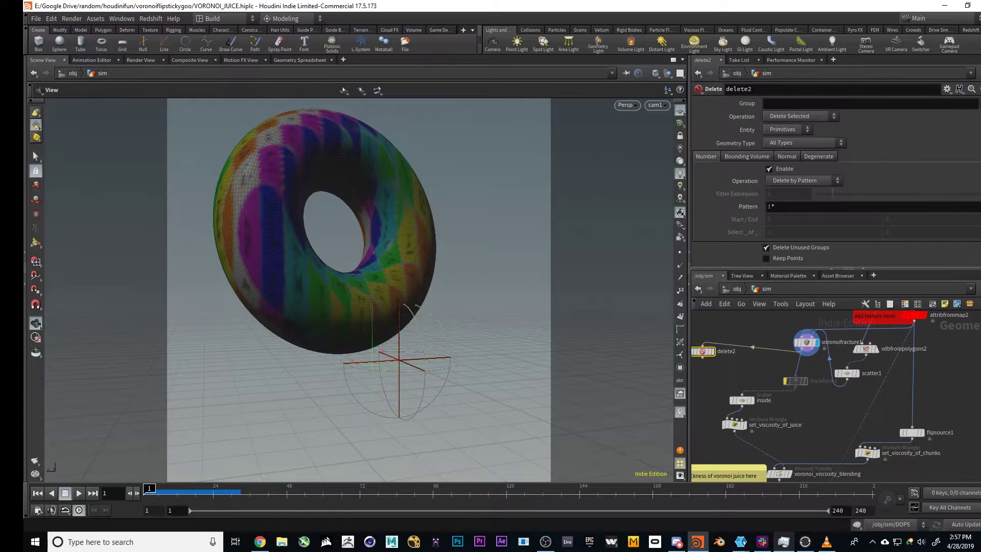
Step: Set the Delete node's group to inside, display it, and switch its operation to Delete Non-Selected
left_click(975, 103)
left_click(975, 118)
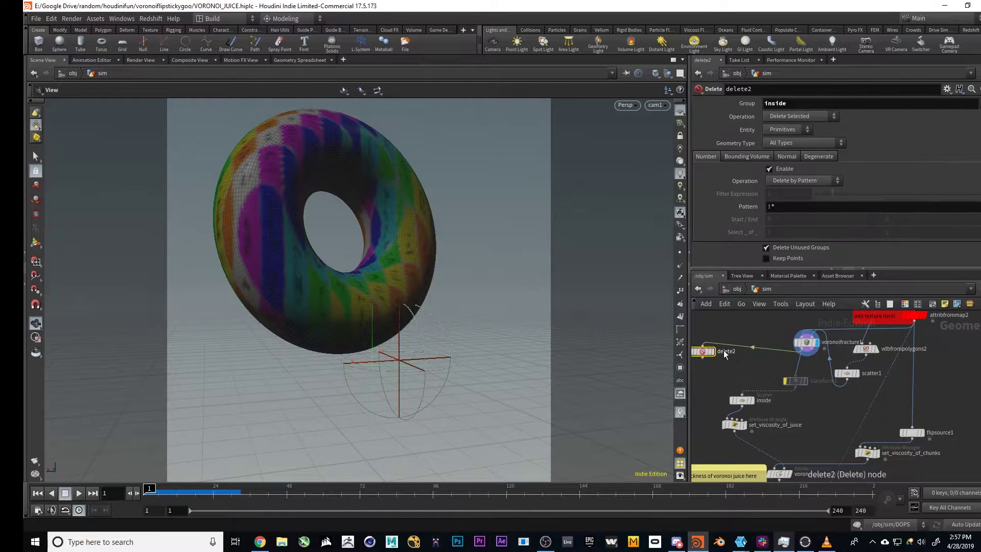
left_click_drag(708, 352, 717, 371)
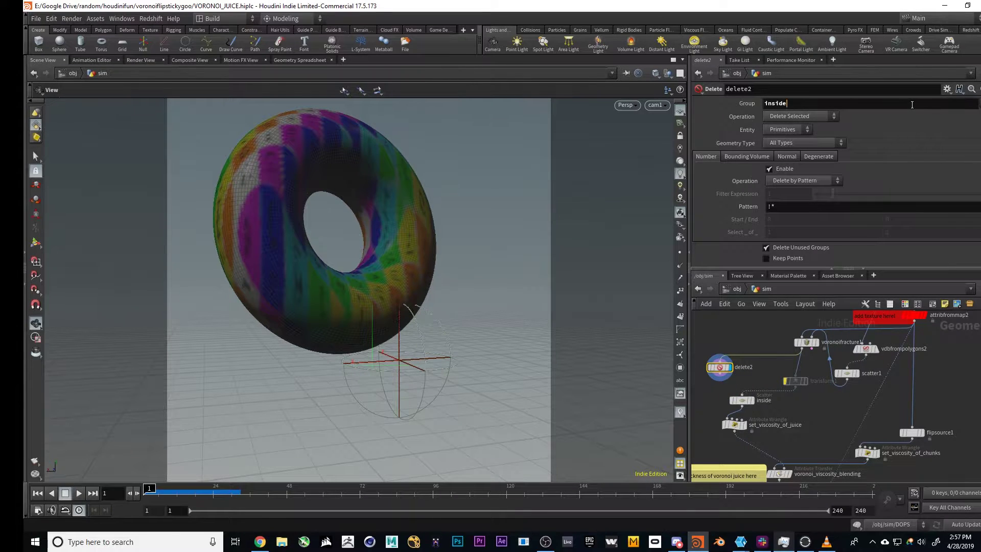
left_click(811, 136)
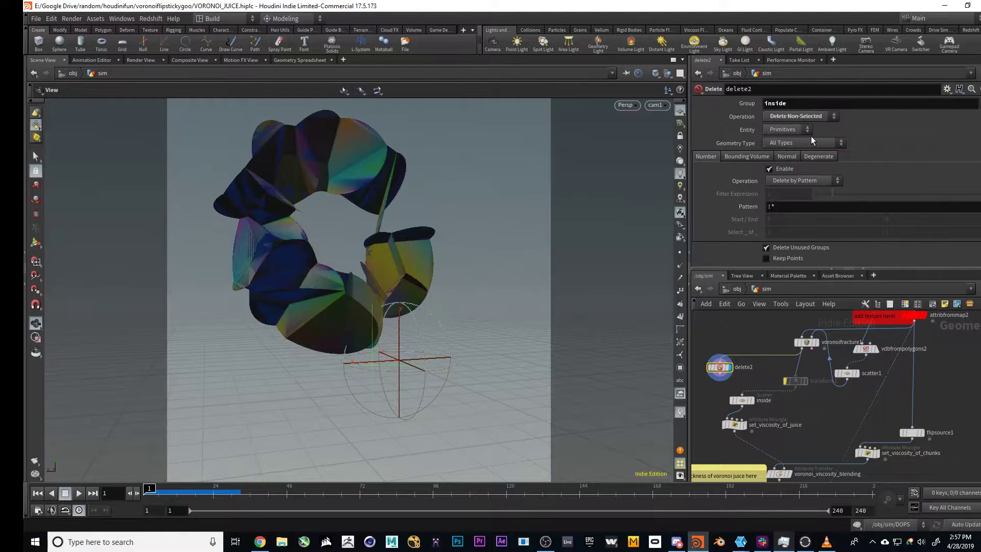
left_click_drag(333, 247, 358, 307)
Step: Display the points that the inside scatter node places on the interior fracture surfaces
left_click(755, 402)
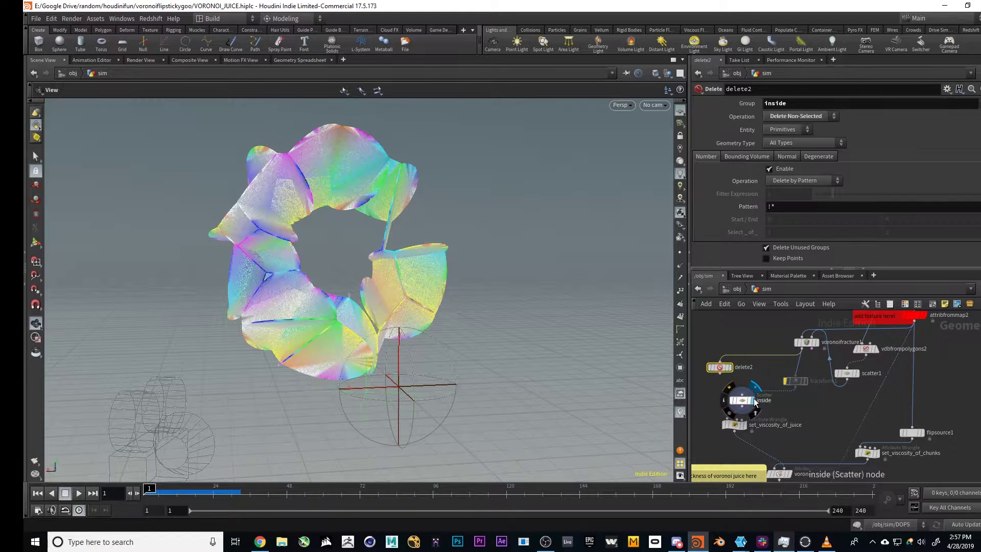
left_click(745, 401)
Step: Display the set_viscosity_of_juice wrangle and examine its viscosity expression and points
middle_click_drag(761, 422, 768, 375)
left_click(741, 377)
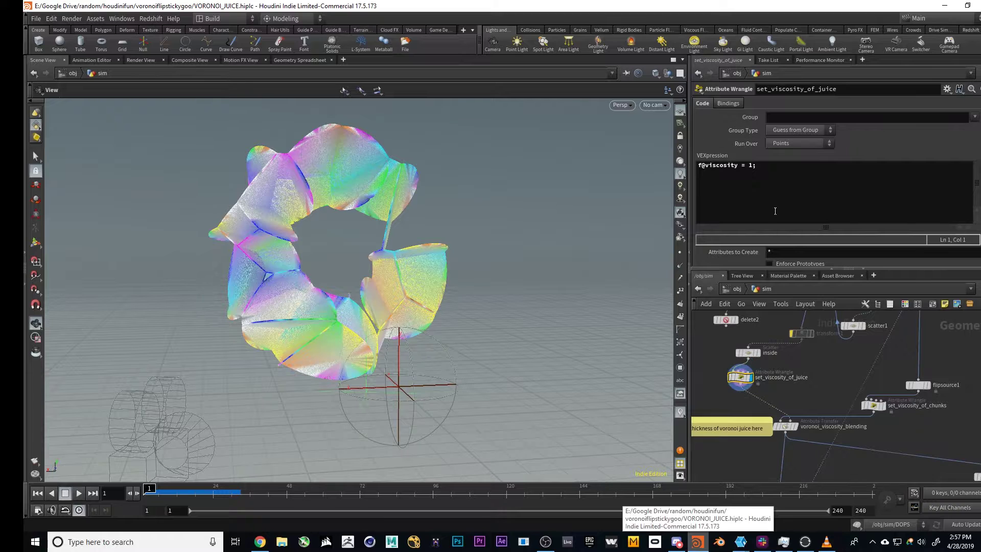
left_click_drag(378, 273, 388, 296)
Step: Display the set_viscosity_of_chunks wrangle and examine its viscosity expression and the flipsource1 node feeding it
left_click(879, 406)
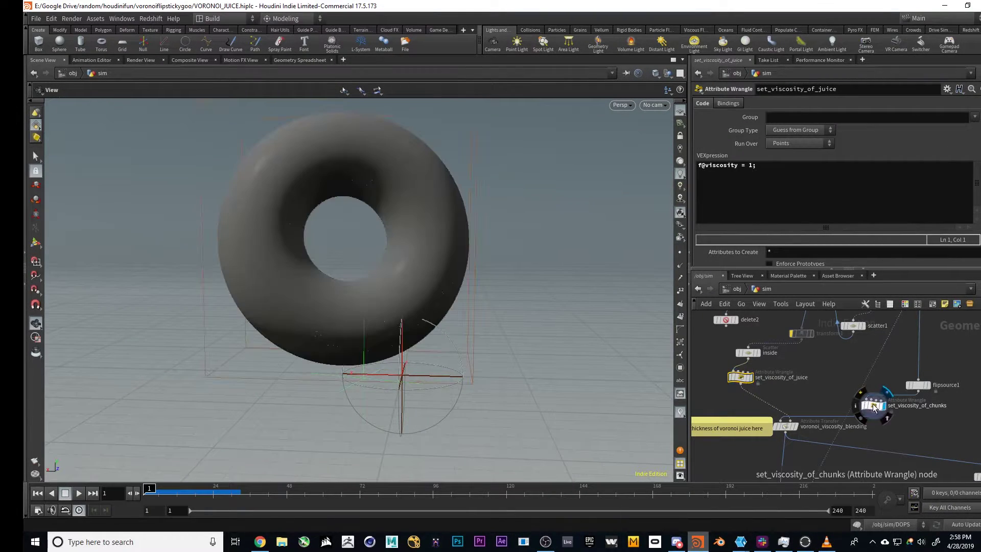
middle_click_drag(936, 383, 878, 437)
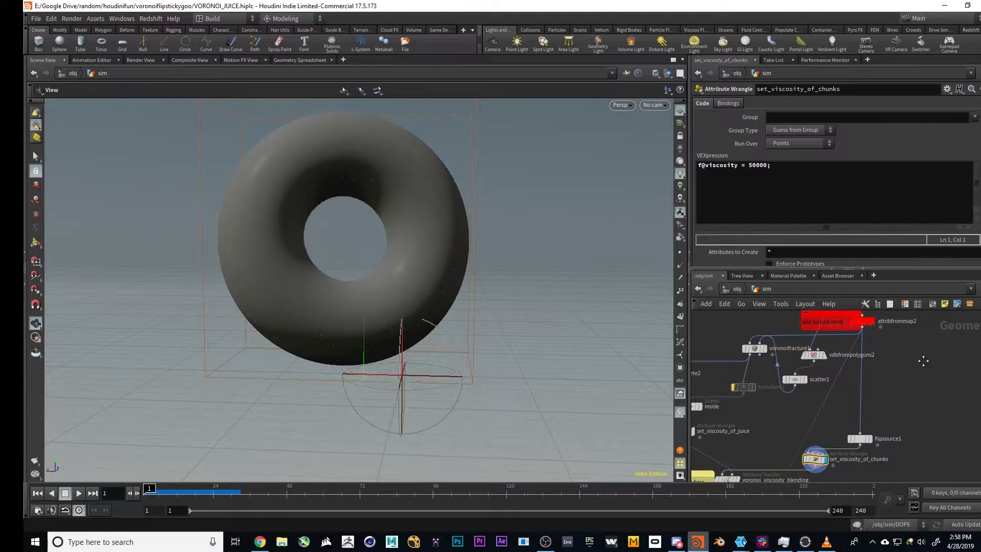
middle_click_drag(922, 359, 906, 348)
scroll(906, 348, "down", 1)
scroll(914, 414, "up", 3)
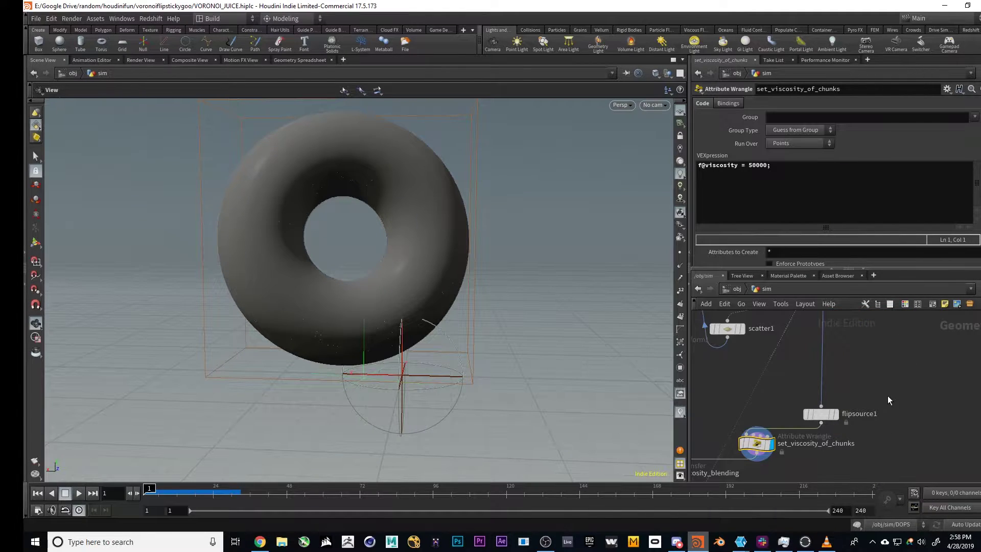
Step: Display the voronoi_viscosity_blending attribute transfer and show its distance threshold and blend width conditions
middle_click_drag(888, 396, 696, 444)
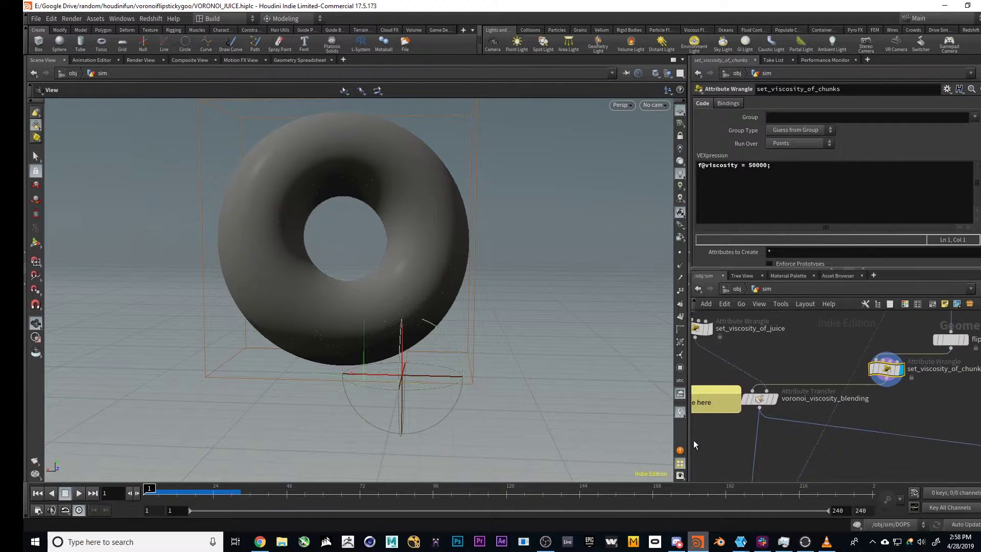
mouse_move(778, 402)
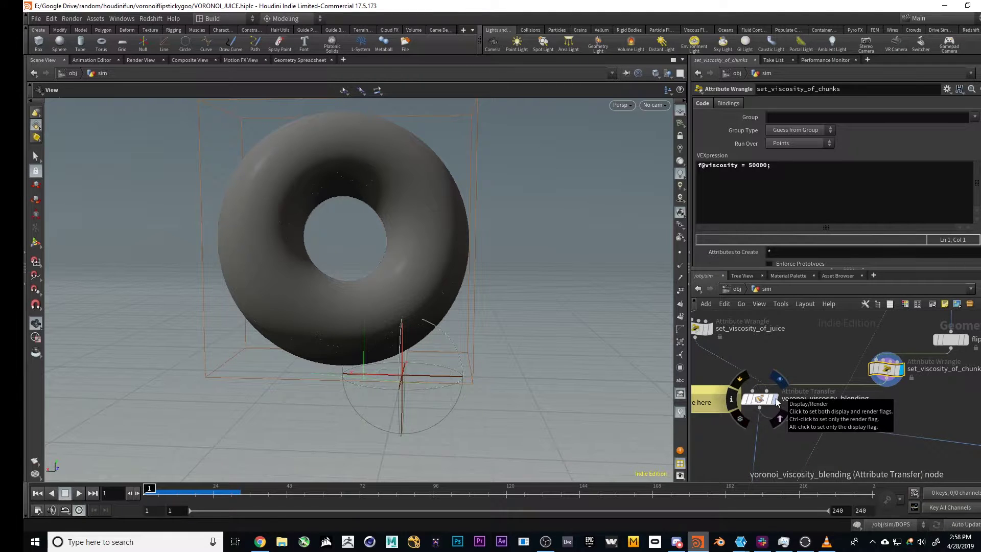
left_click(777, 402)
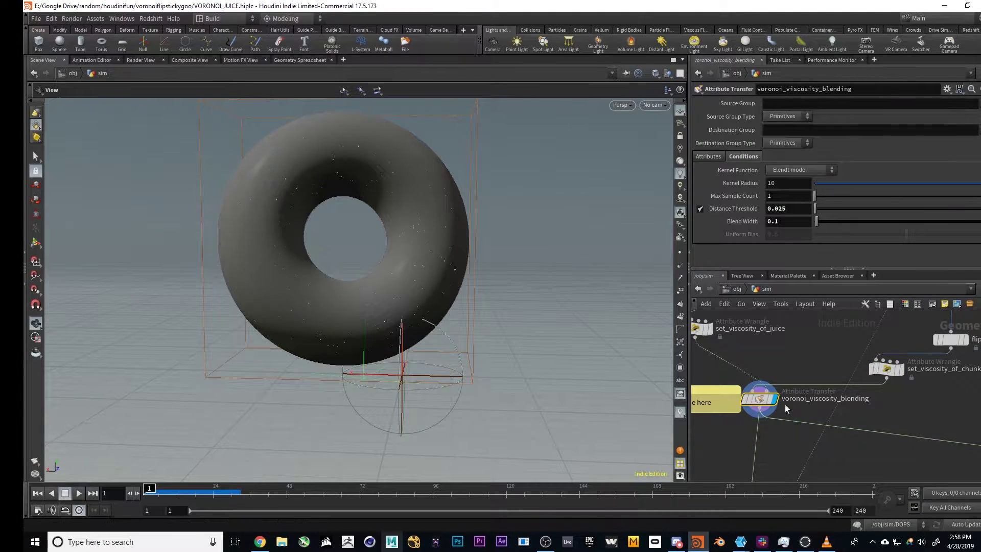
Step: Display the visualize_blend node and examine the viscosity blending colours across the torus
scroll(785, 409, "down", 5)
scroll(869, 444, "up", 4)
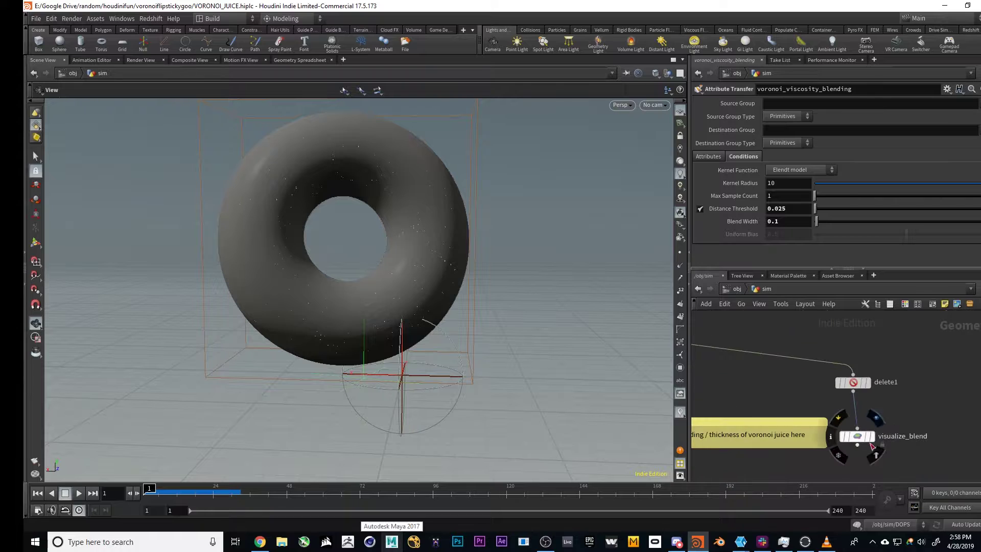
key("r")
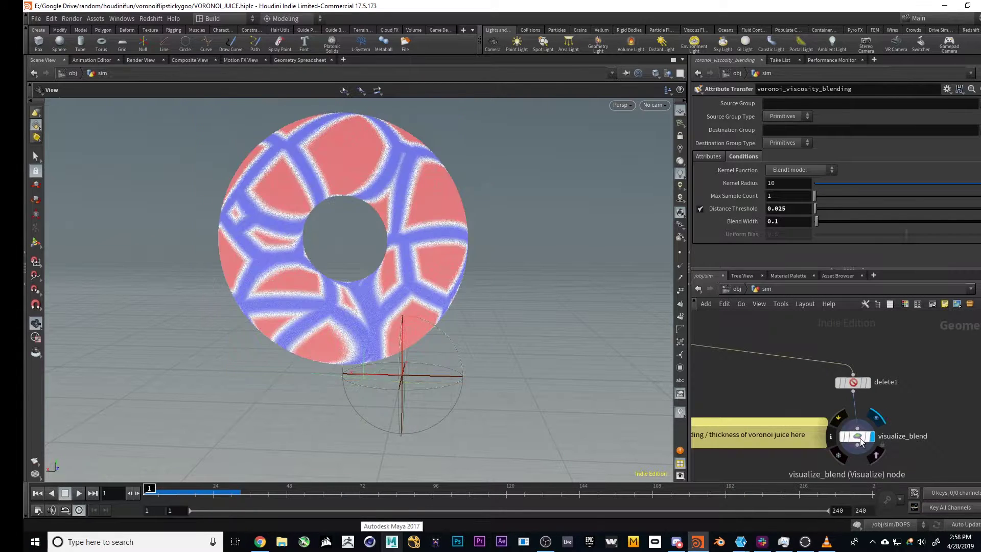
left_click(858, 438)
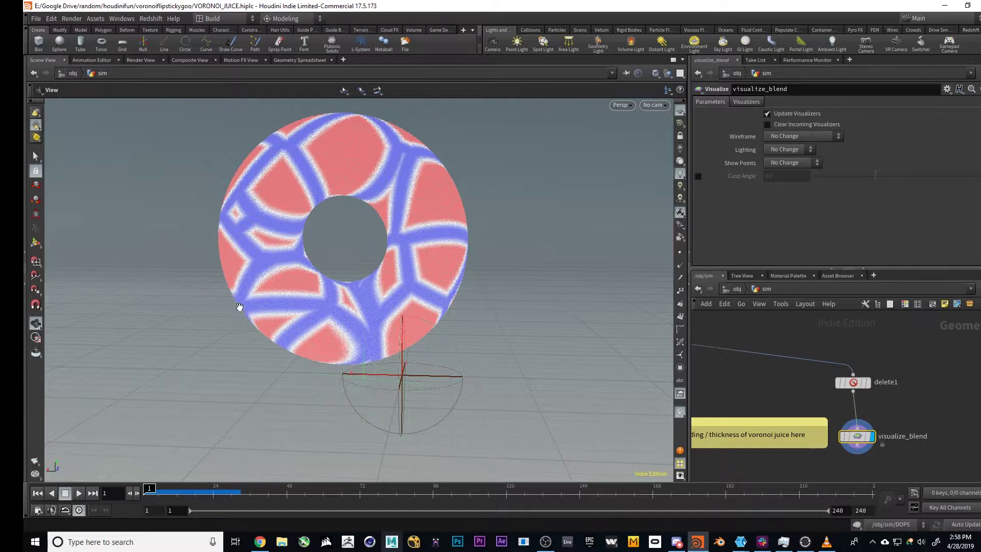
left_click_drag(247, 339, 296, 279)
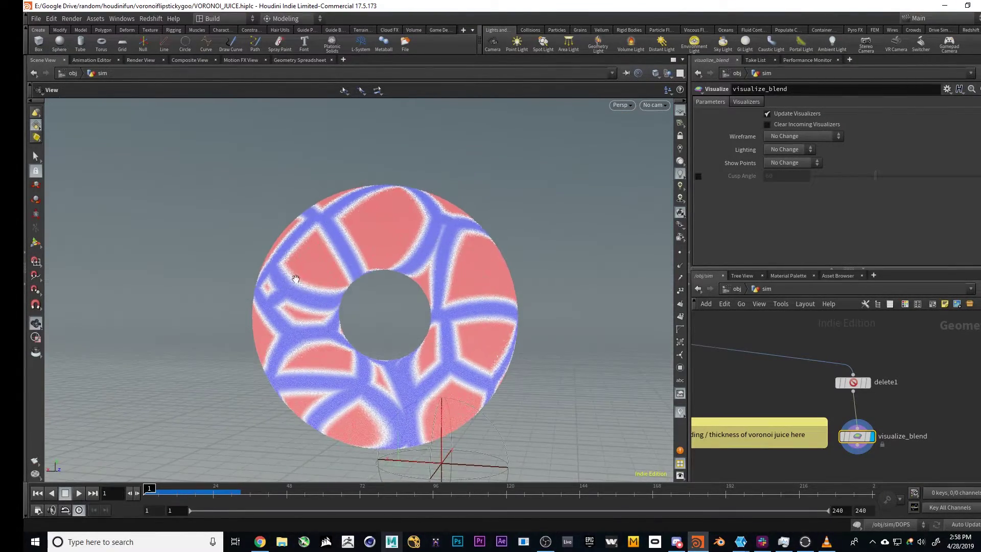
right_click_drag(286, 254, 132, 267)
middle_click_drag(468, 269, 382, 232)
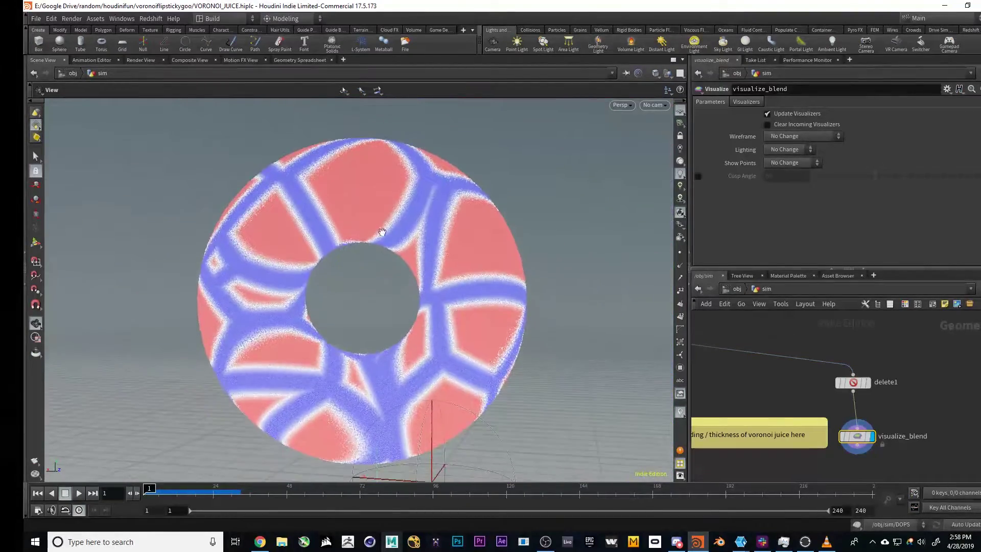
Step: Show the set_viscosity_of_juice wrangle's viscosity expression again
scroll(886, 391, "down", 3)
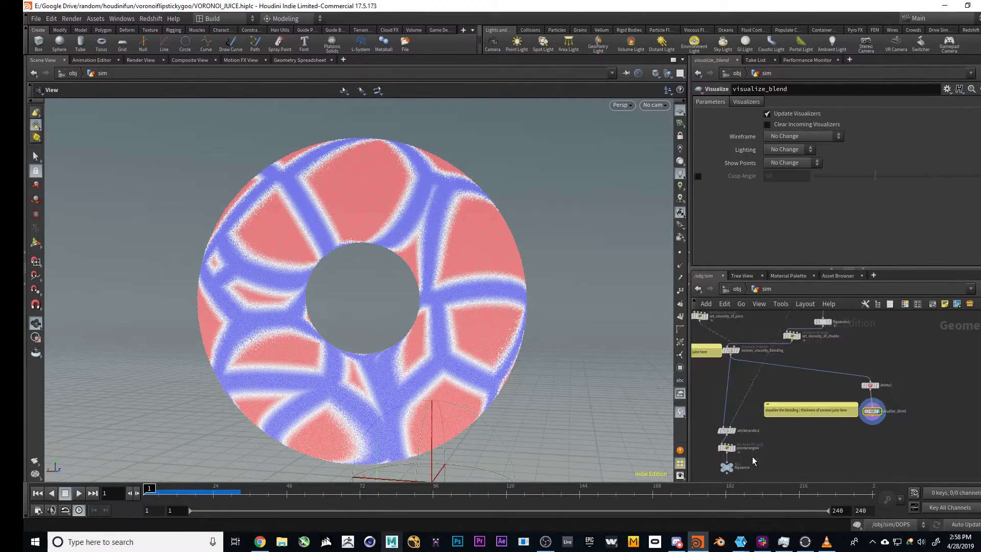
middle_click_drag(754, 460, 784, 435)
scroll(797, 405, "up", 3)
middle_click_drag(807, 402, 833, 508)
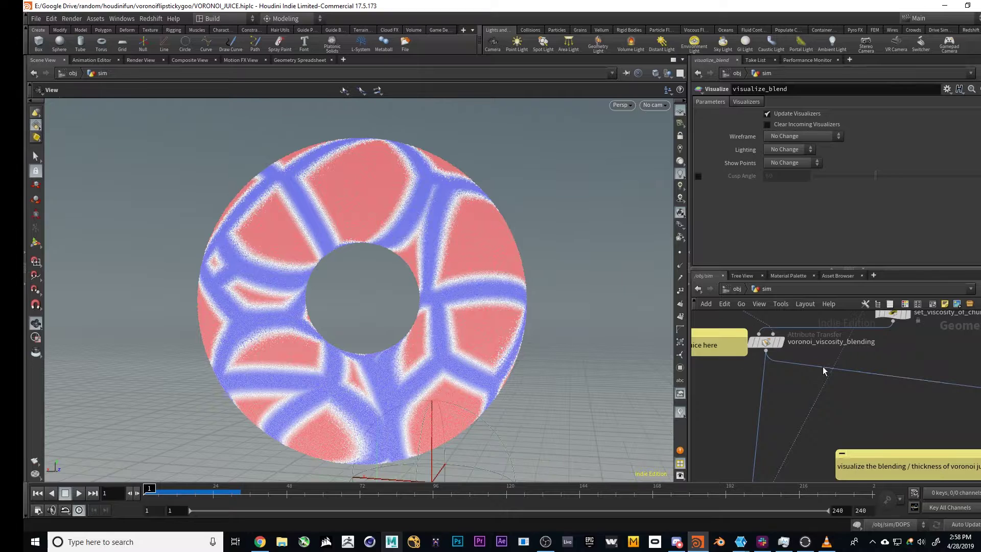
middle_click_drag(824, 370, 596, 400)
left_click(739, 376)
middle_click_drag(753, 427, 909, 425)
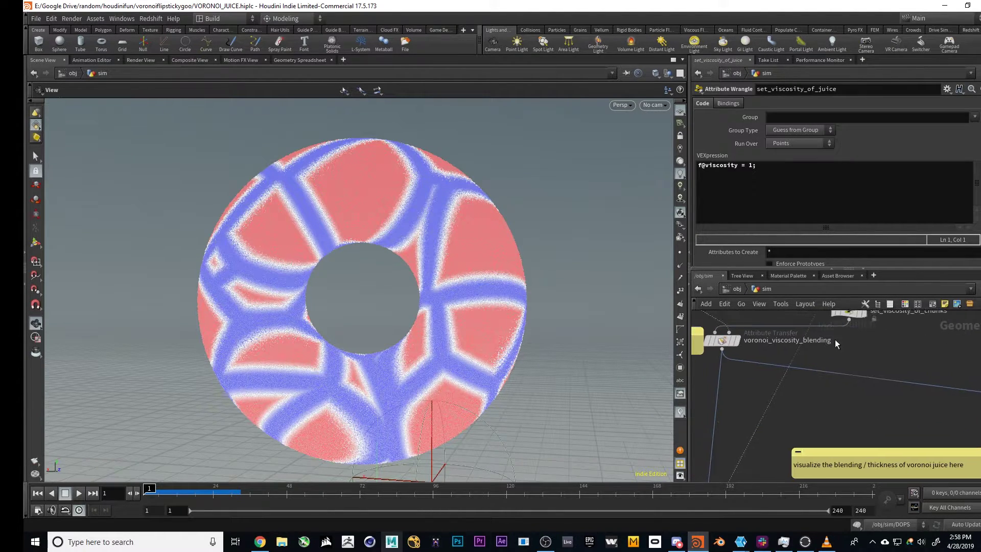
Step: Show the set_viscosity_of_chunks wrangle and highlight the zeros of the viscosity value in its expression
middle_click_drag(835, 342, 870, 403)
left_click(882, 374)
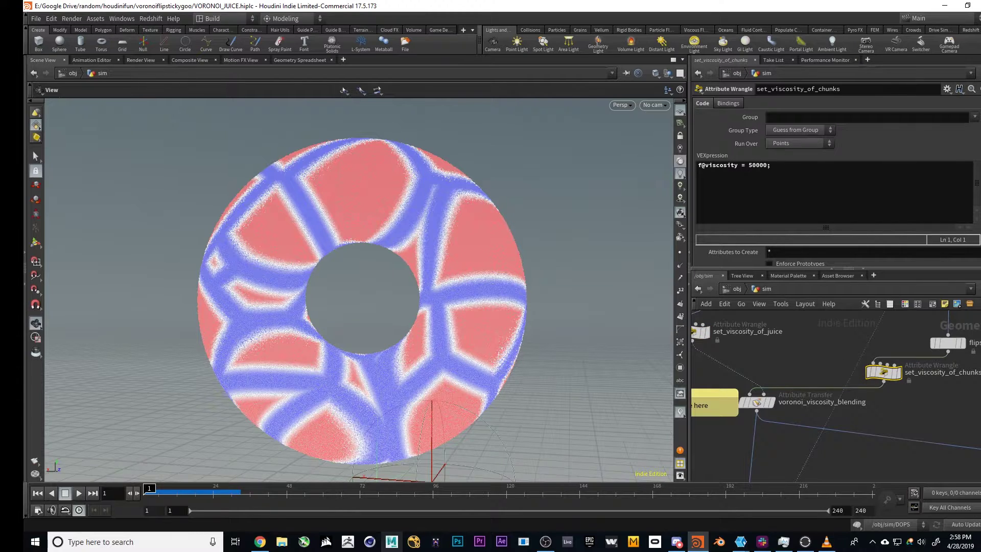
left_click_drag(752, 163, 766, 165)
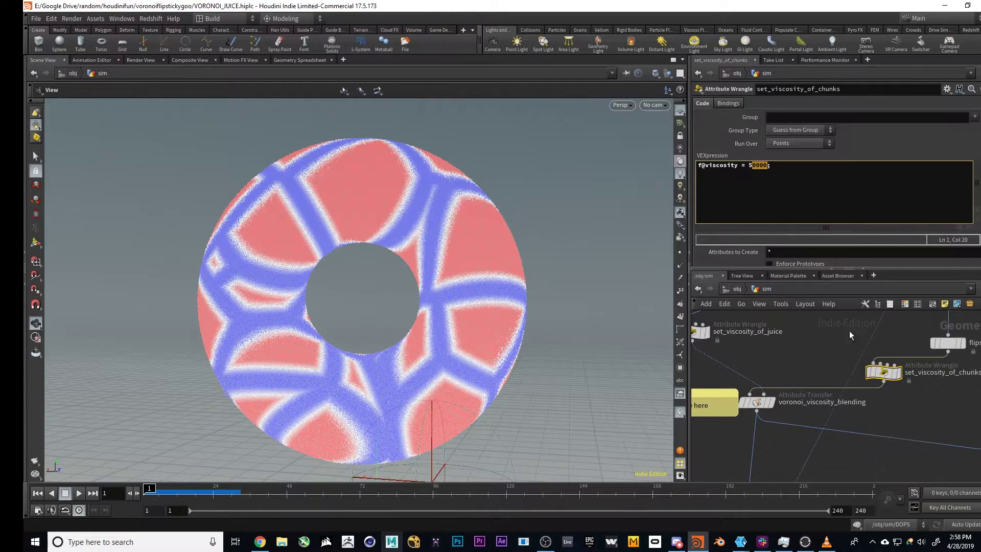
scroll(895, 405, "down", 1)
middle_click_drag(895, 405, 893, 362)
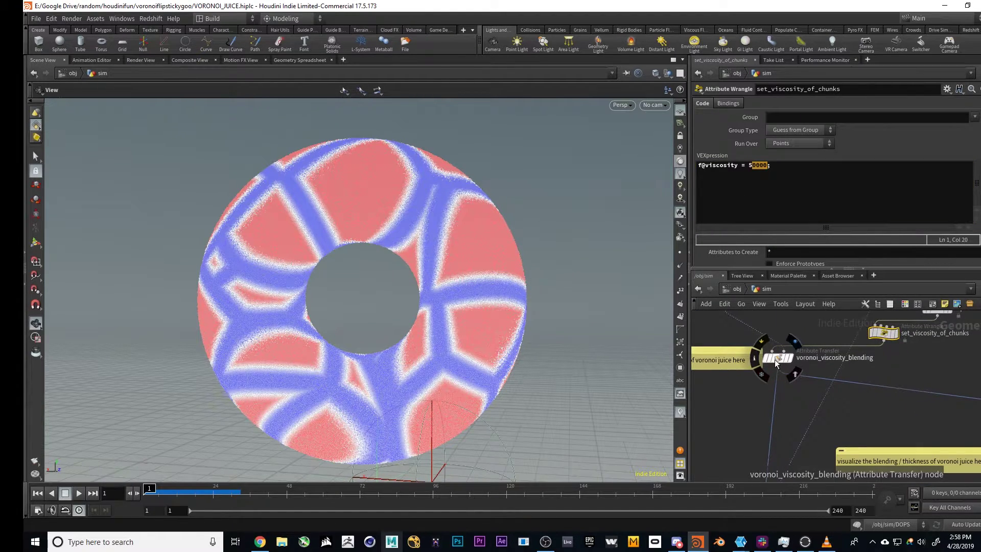
Step: On the voronoi_viscosity_blending attribute transfer, set the distance threshold to 0.01 and the blend width to 0.3
left_click(775, 360)
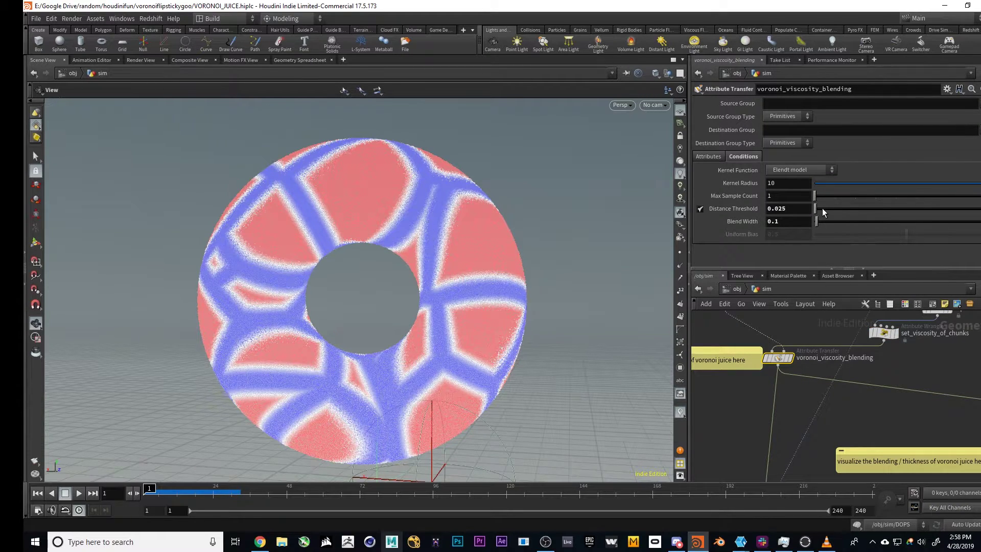
left_click_drag(817, 207, 821, 208)
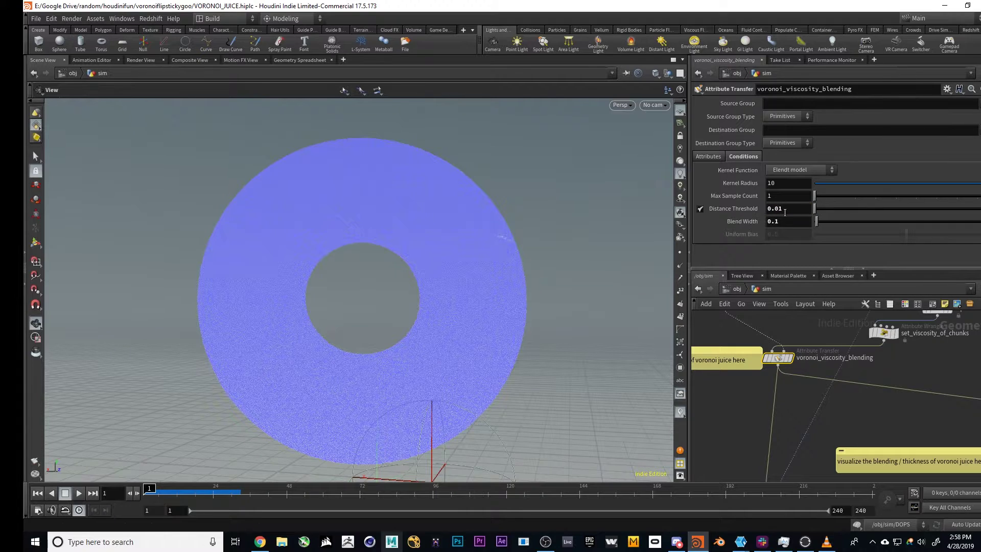
left_click(793, 208)
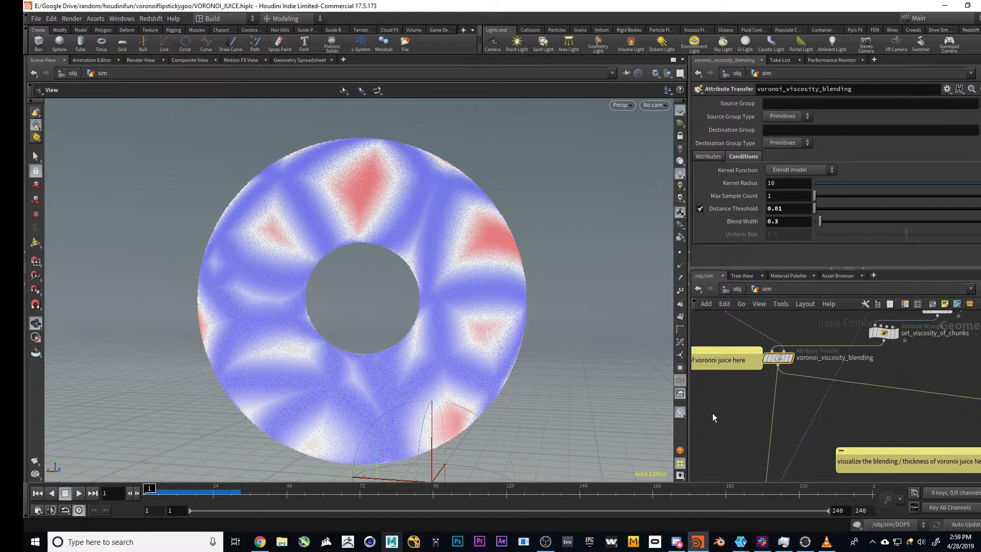
Step: Show the attribfrommap2 node's texture map settings and examine the reblended viscosity colours on the torus from several angles
right_click(874, 414)
mouse_move(901, 374)
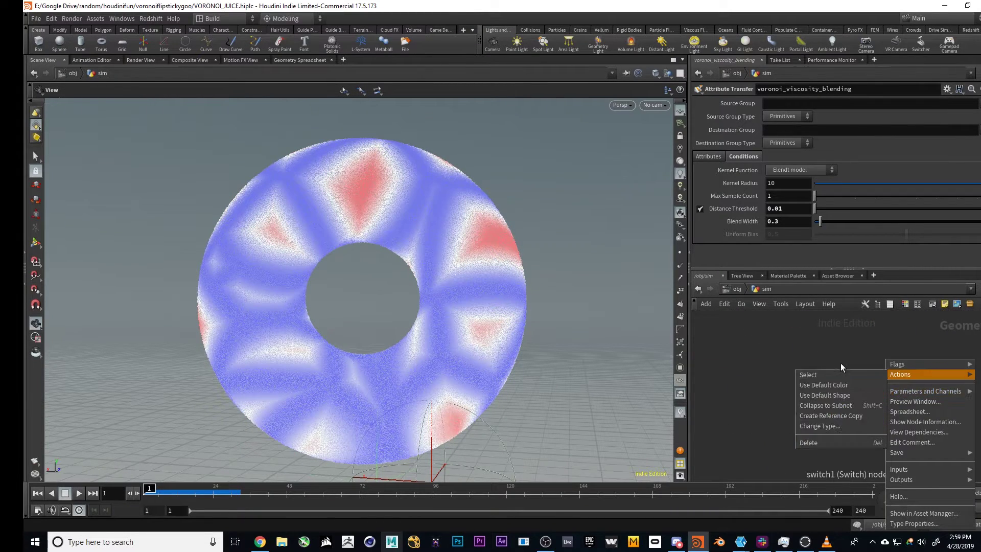
left_click(771, 343)
scroll(936, 387, "up", 5)
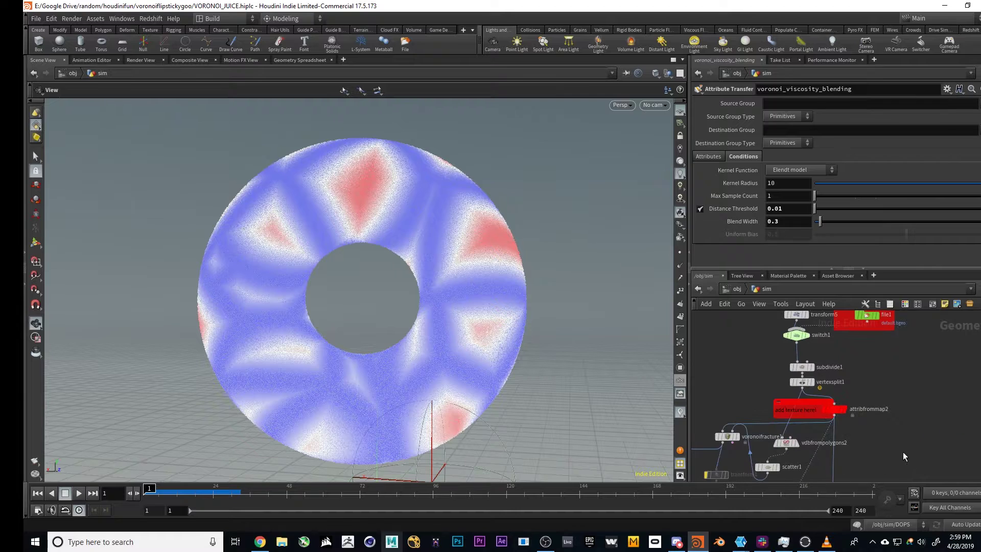
scroll(846, 384, "up", 1)
left_click(821, 391)
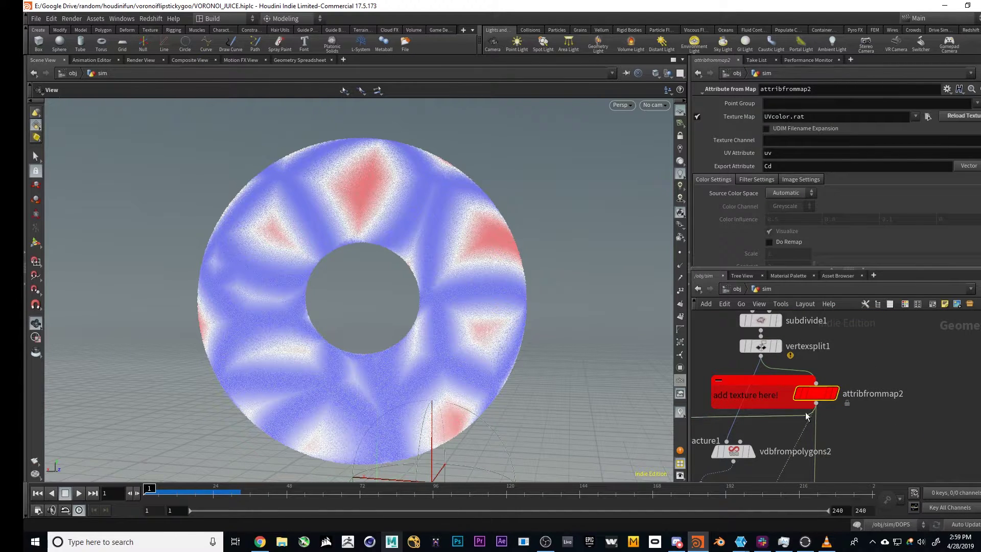
left_click_drag(328, 326, 537, 264)
left_click_drag(361, 268, 435, 144)
scroll(407, 254, "up", 5)
scroll(420, 230, "down", 4)
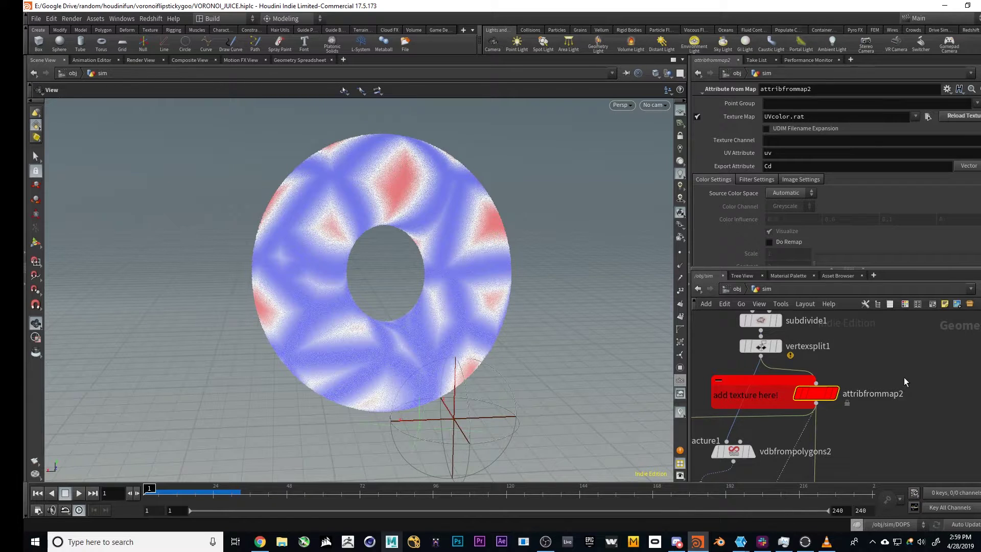
scroll(906, 382, "down", 1)
left_click_drag(469, 273, 448, 281)
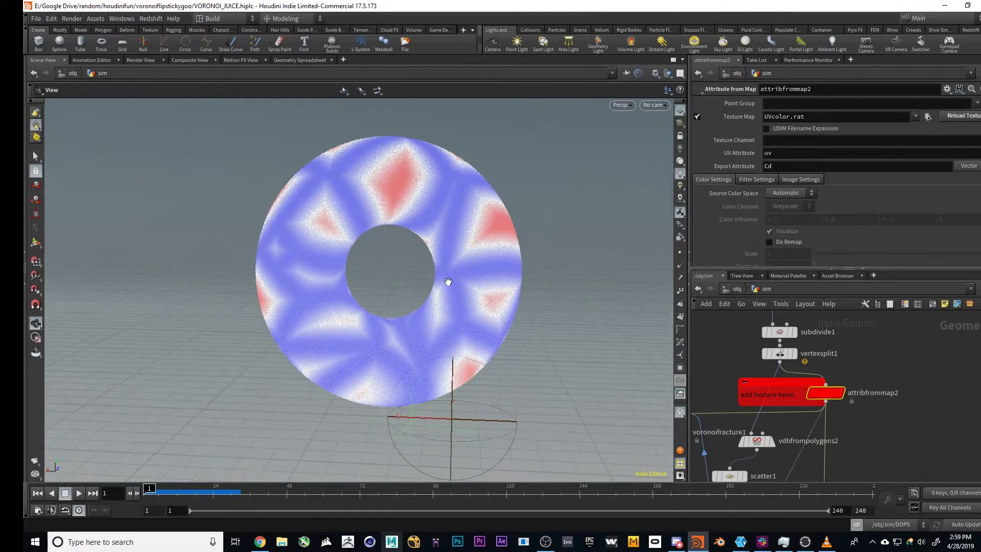
Step: Review the nodes from voronoi_viscosity_blending down to flipsource, visit the object level and reopen the sim network
scroll(912, 358, "down", 3)
middle_click_drag(885, 423, 900, 321)
middle_click_drag(820, 345, 841, 375)
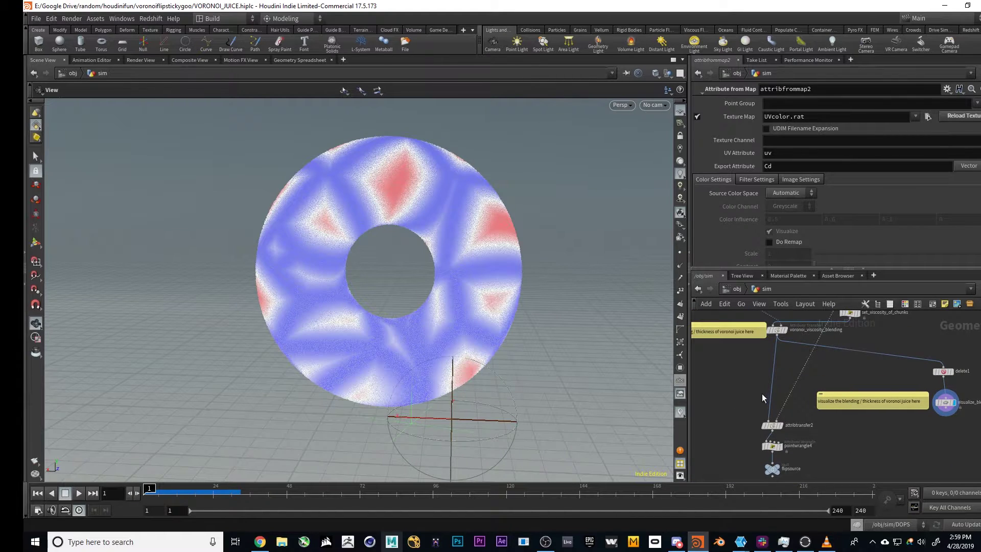
middle_click_drag(847, 439, 823, 446)
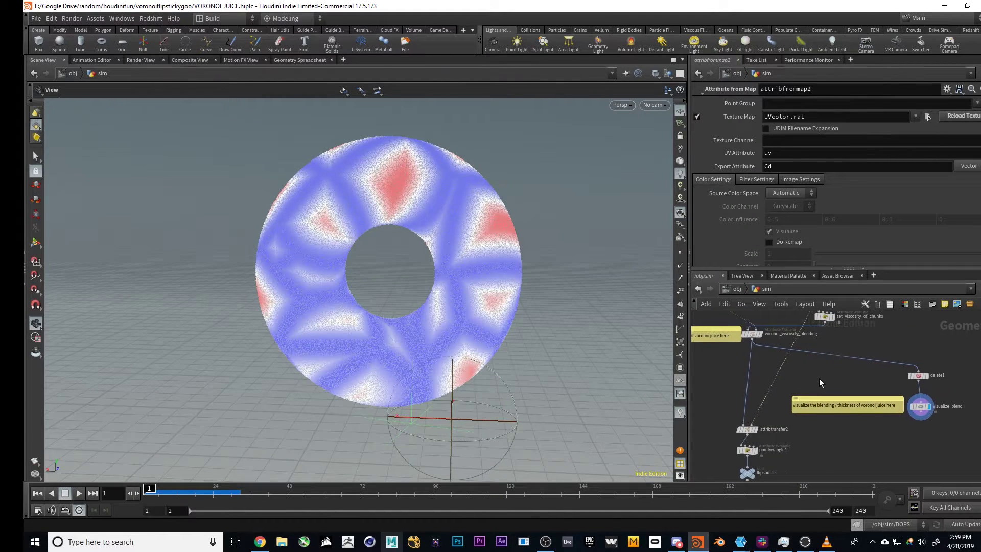
middle_click_drag(820, 348, 796, 397)
left_click(735, 289)
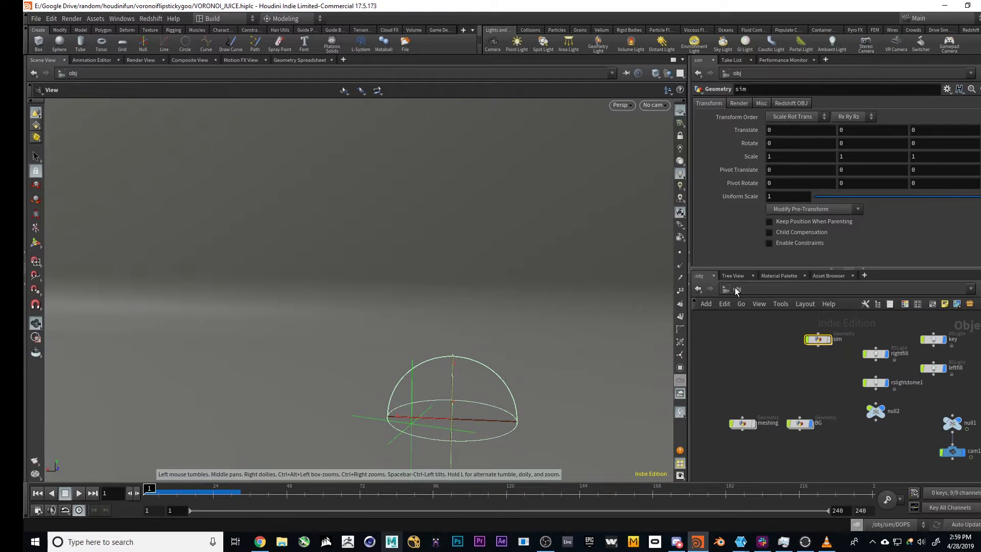
double_click(819, 339)
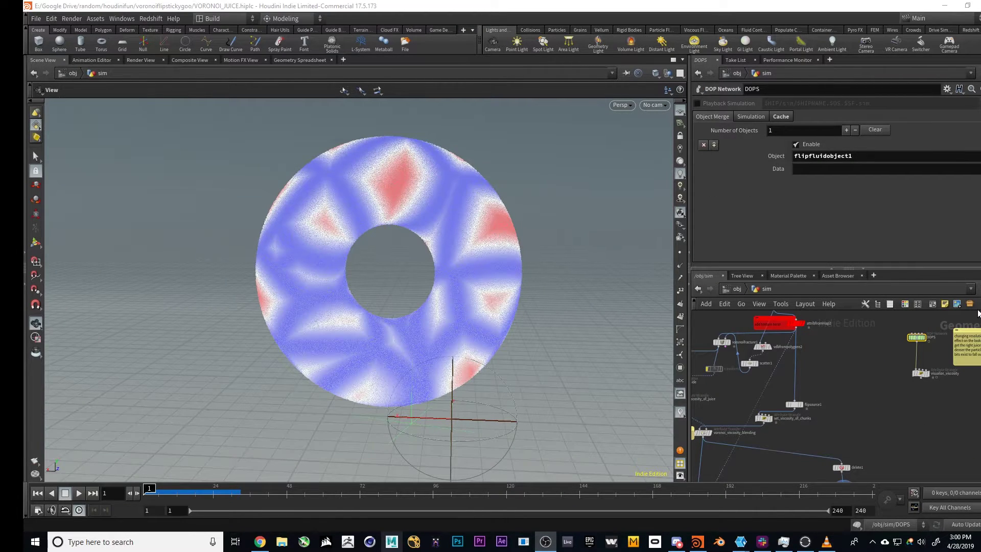
Step: Enter the meshing network from the object level and examine pointwrangle5's expressions that remap viscosity into VCd and Vref
left_click(737, 289)
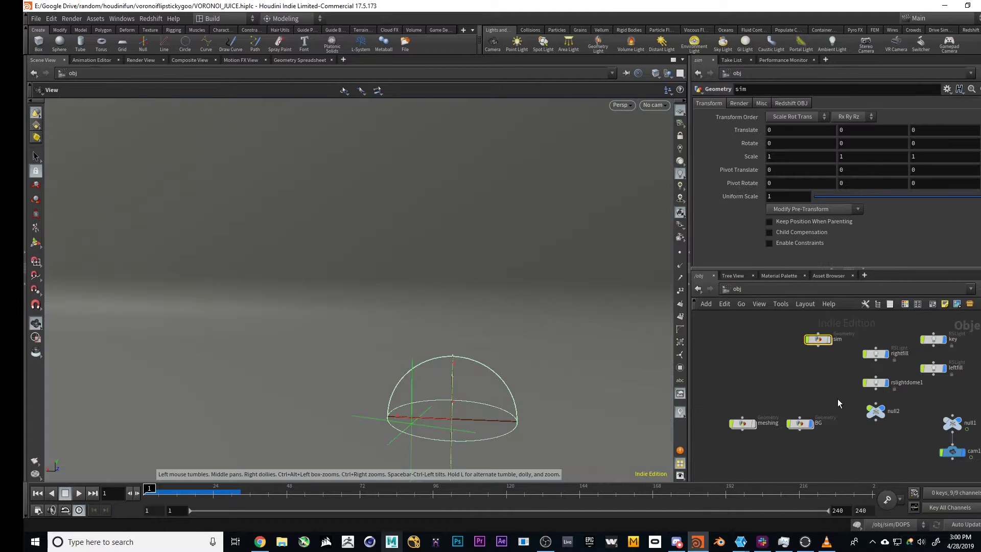
double_click(731, 374)
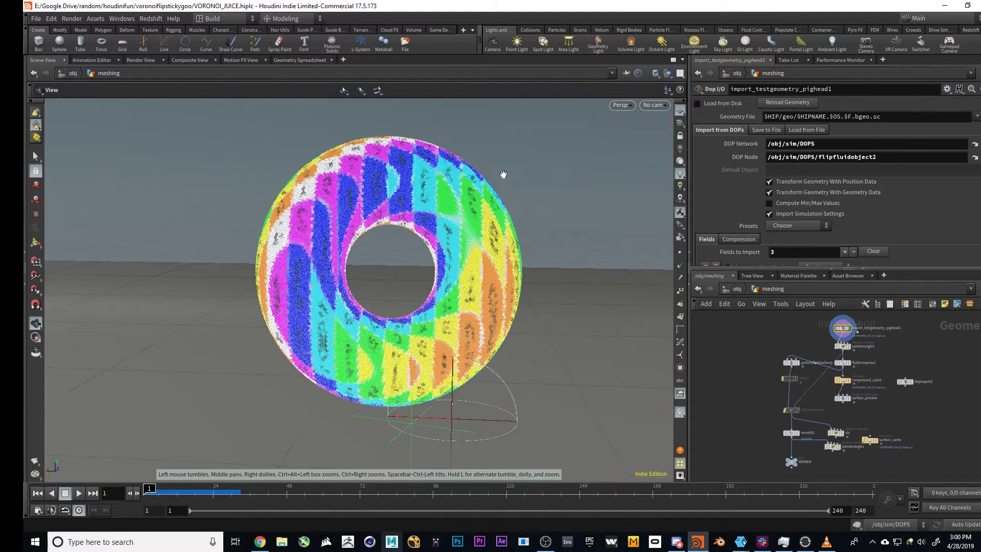
scroll(795, 335, "up", 5)
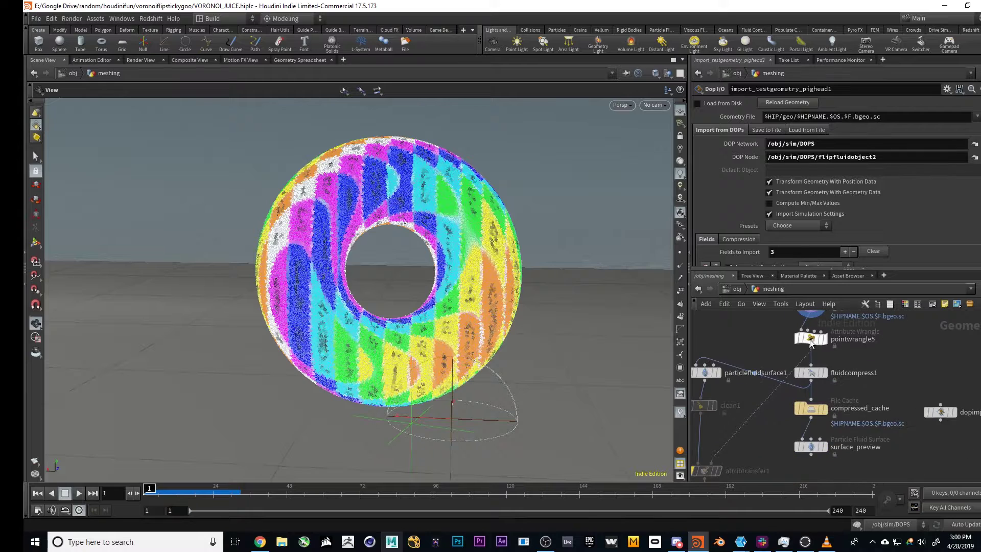
left_click(812, 341)
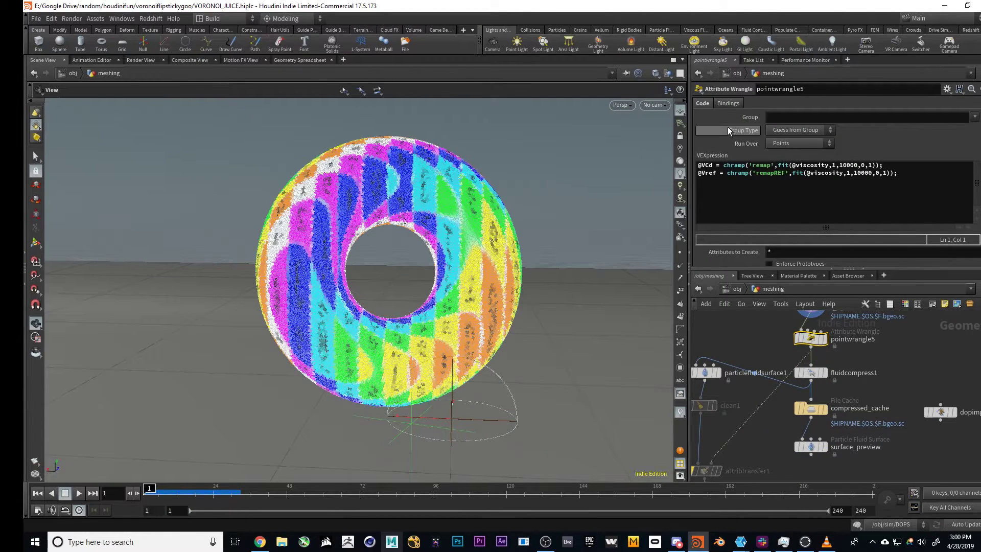
scroll(730, 132, "down", 2)
scroll(731, 113, "up", 2)
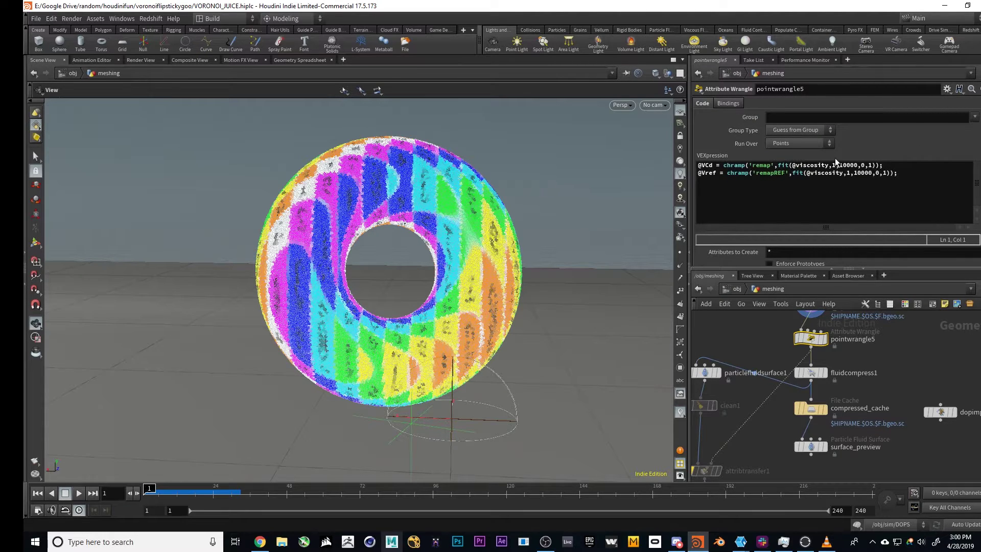
scroll(862, 353, "up", 2)
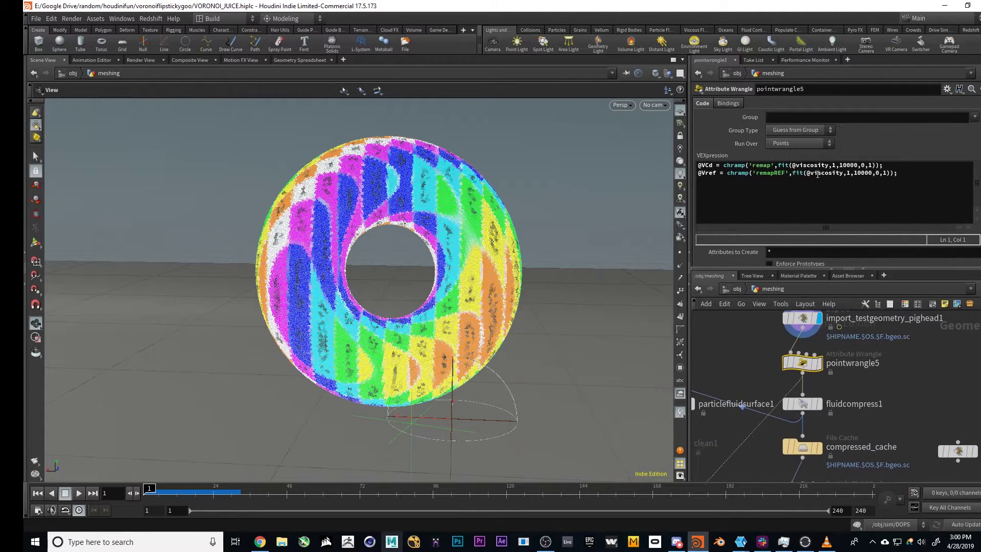
Step: Display the smooth1 node in the meshing network and check its node information for the VCd and Vref point attributes
scroll(906, 365, "down", 4)
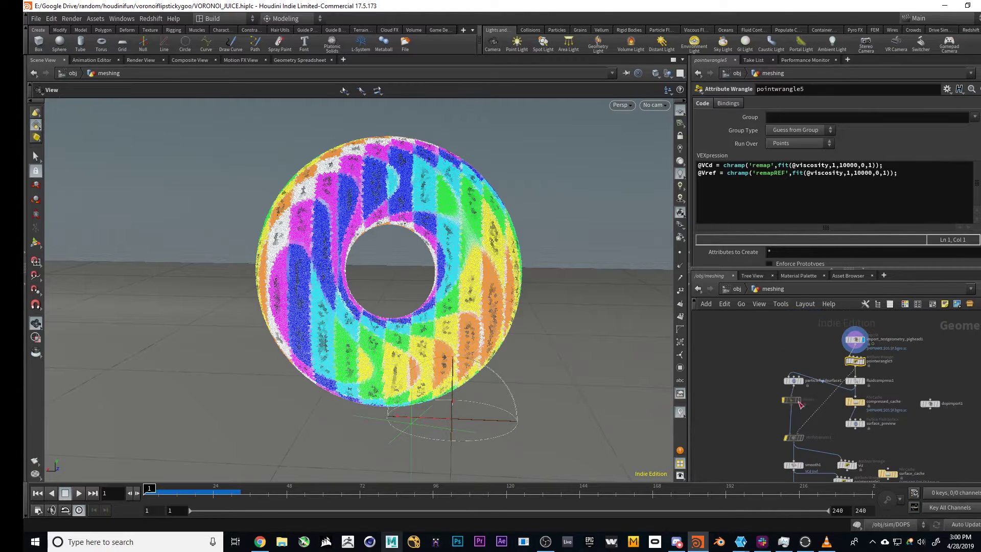
scroll(806, 430, "down", 2)
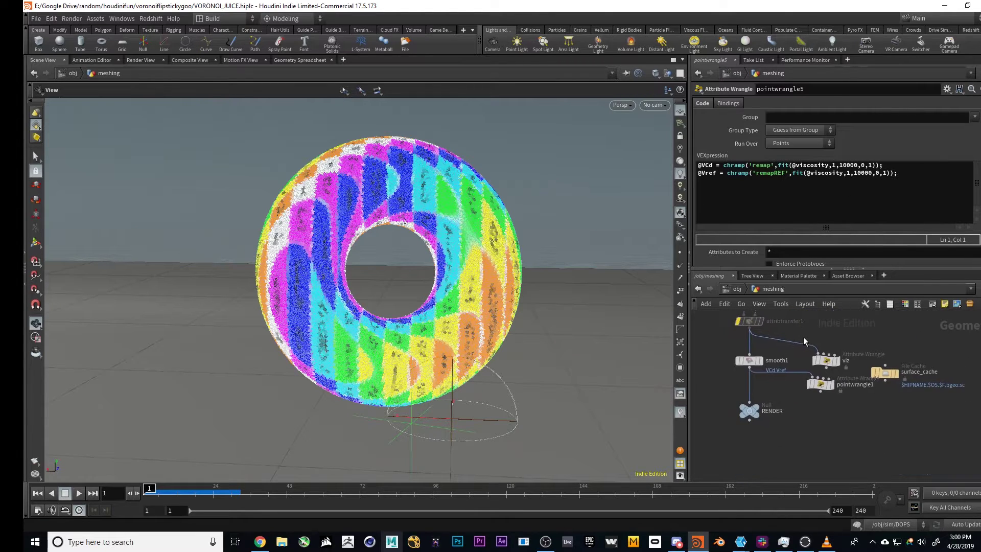
scroll(782, 432, "up", 2)
middle_click_drag(778, 434, 780, 351)
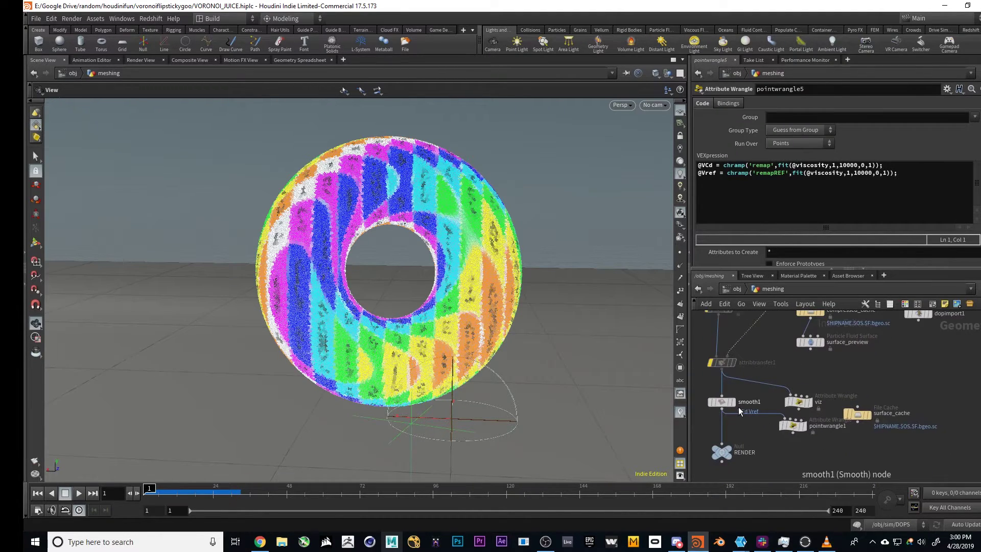
left_click(722, 404)
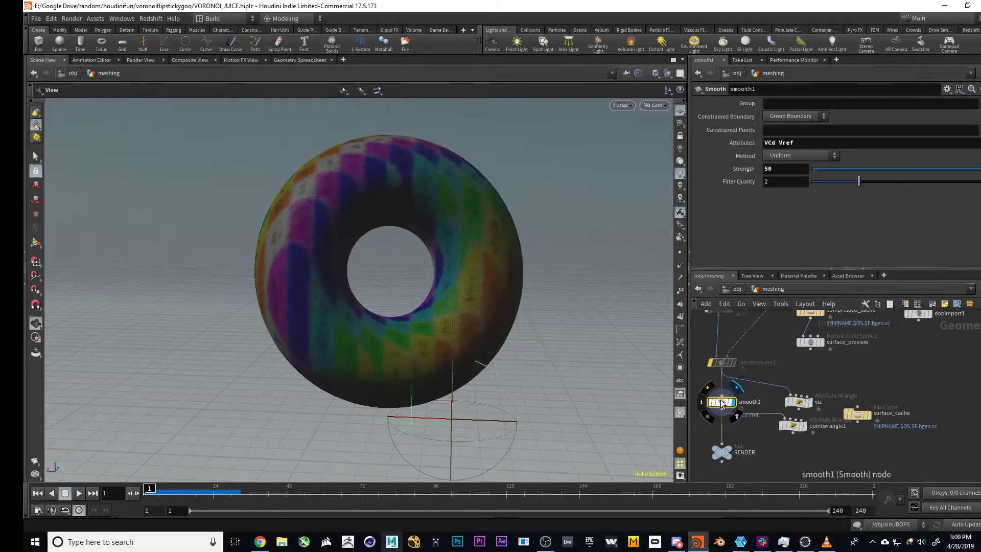
middle_click(723, 406)
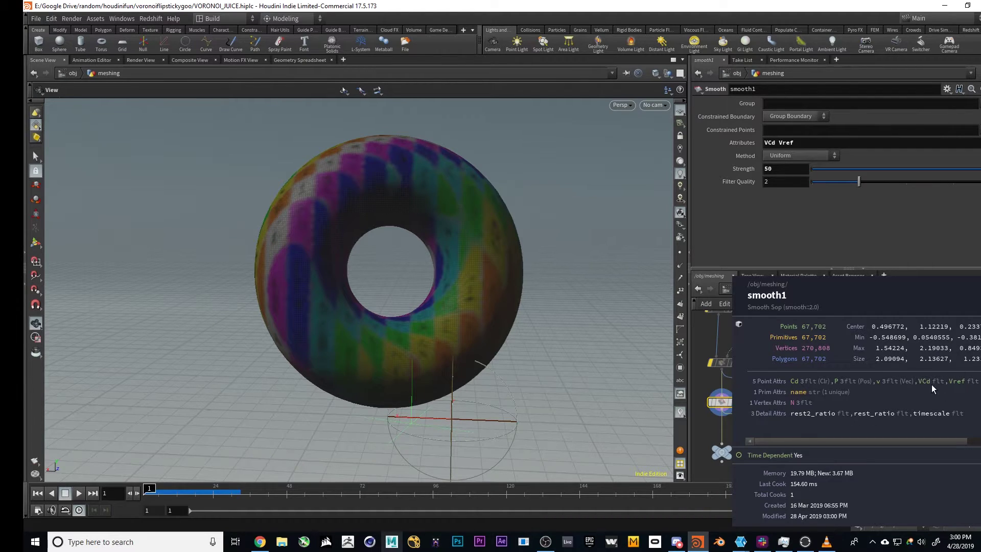
middle_click_drag(862, 381, 847, 481)
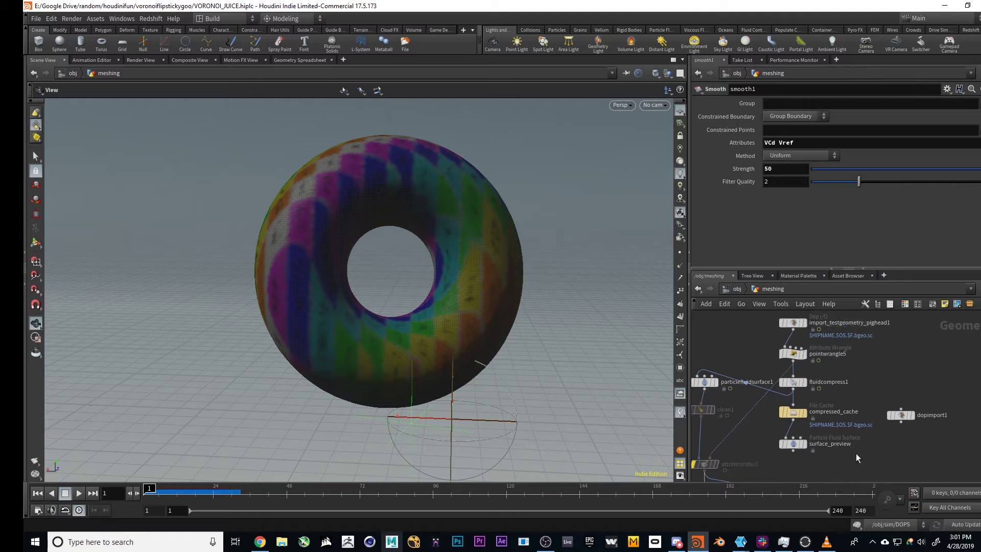
Step: Switch the network to the mat context and examine the pear Redshift Material together with the PEAR shader feeding its surface
middle_click_drag(902, 375, 962, 306)
left_click(738, 289)
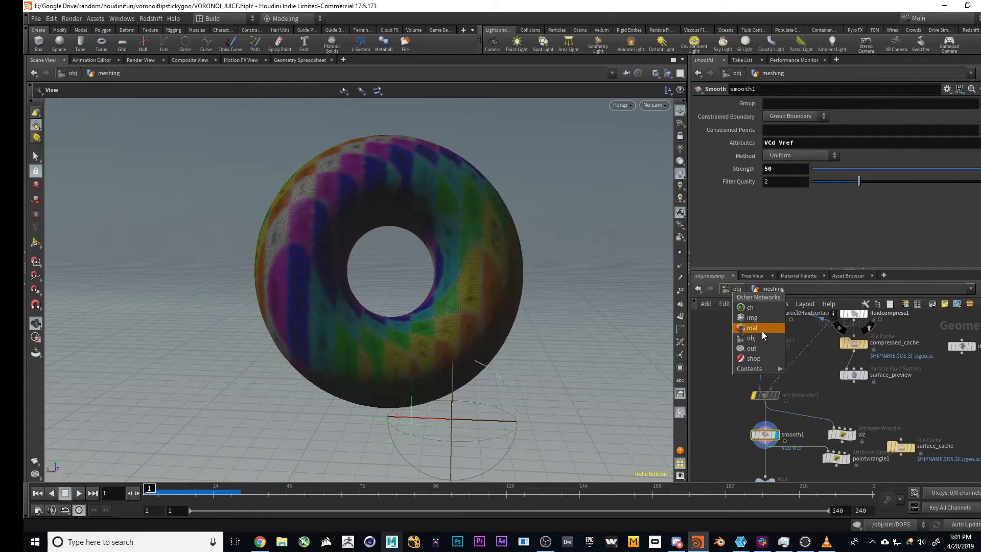
left_click(762, 331)
scroll(930, 437, "up", 4)
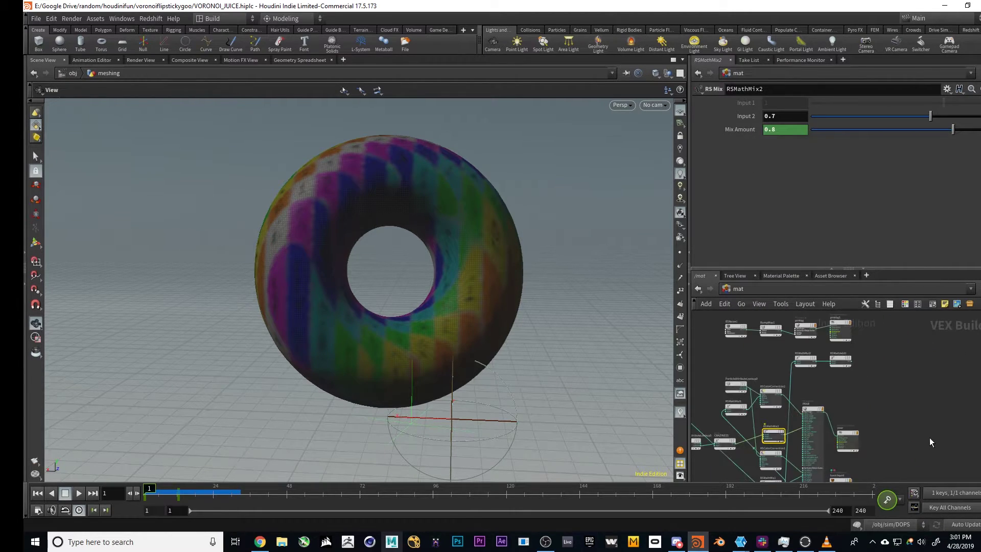
scroll(860, 419, "up", 3)
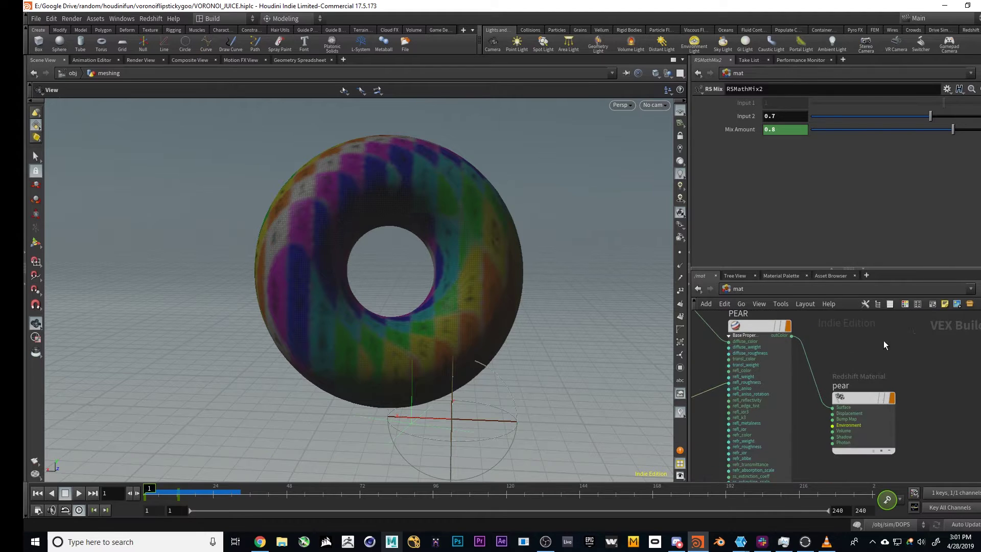
scroll(868, 383, "down", 3)
left_click(870, 370)
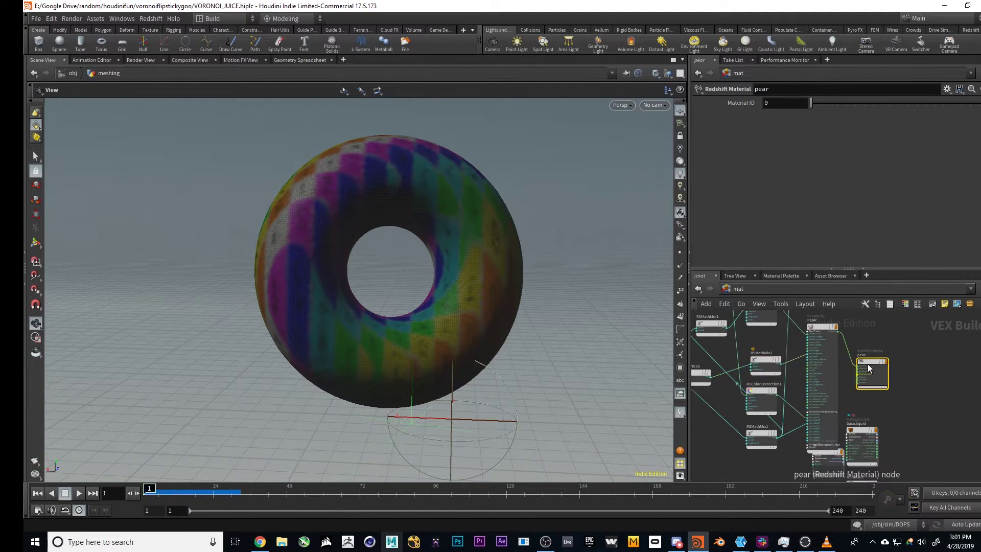
scroll(871, 372, "up", 3)
scroll(888, 414, "down", 3)
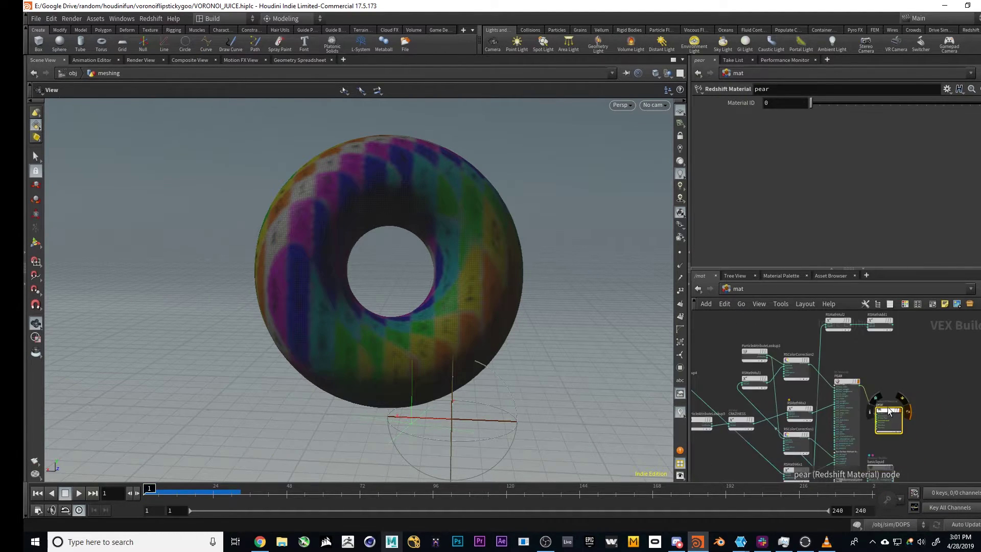
scroll(879, 413, "up", 3)
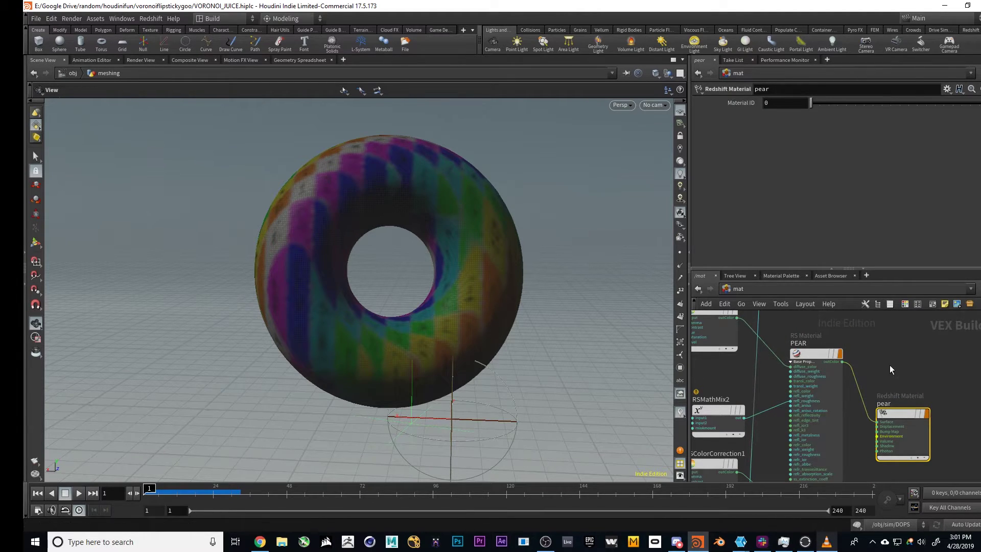
scroll(862, 353, "down", 2)
Step: Check the attribute name of ParticleAttributeLookup3 and trace its connections to the colour correction nodes feeding the PEAR shader
middle_click_drag(863, 354, 936, 380)
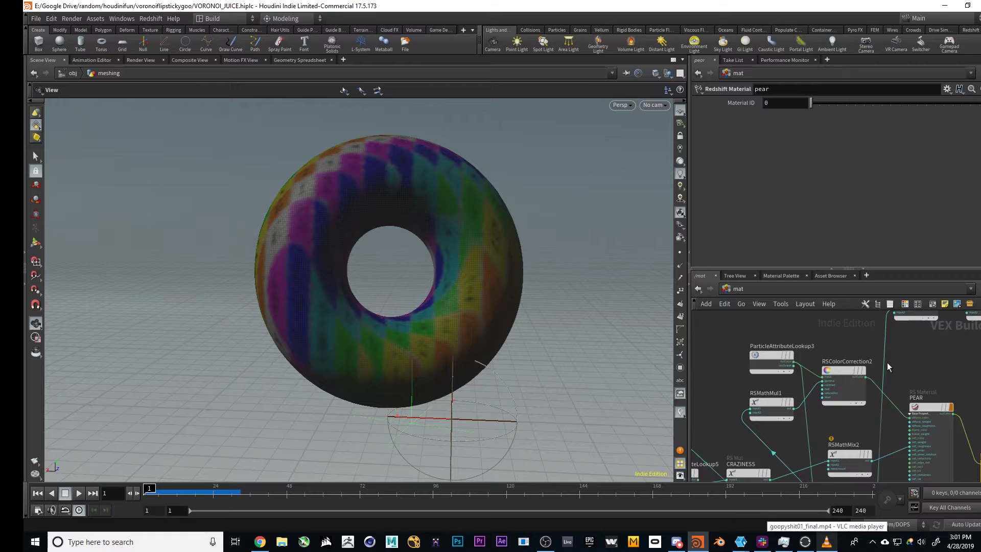
left_click(762, 367)
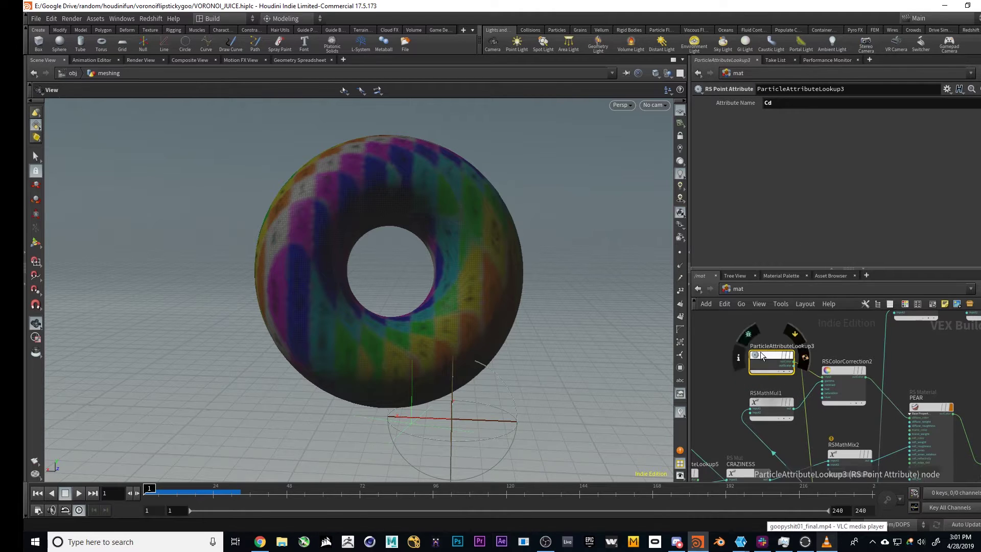
middle_click_drag(848, 349, 848, 302)
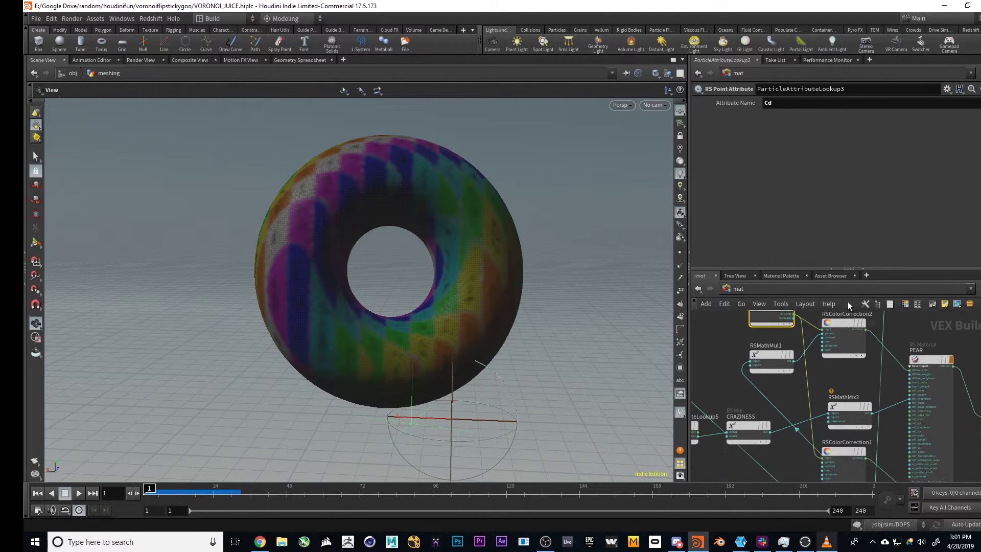
middle_click(830, 333)
key("Escape")
scroll(782, 366, "down", 4)
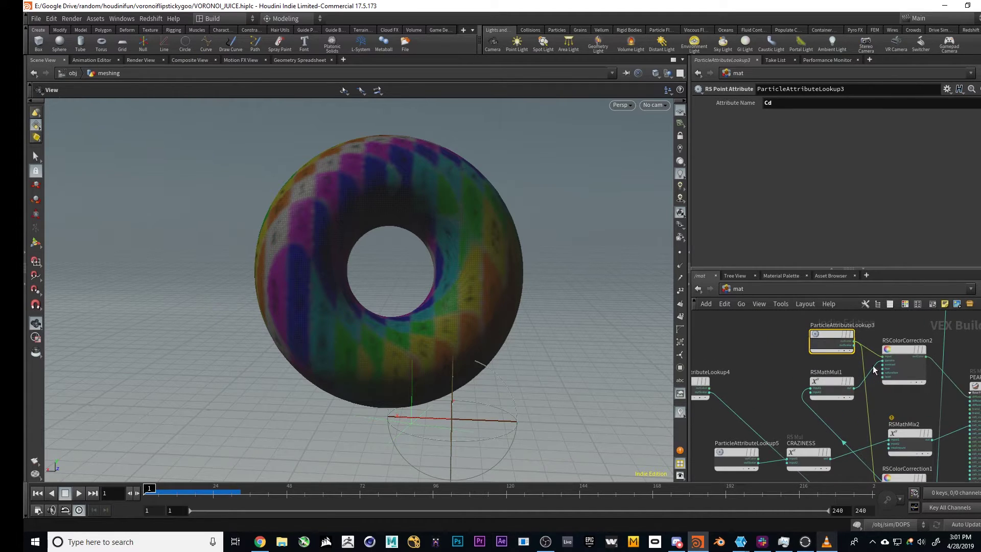
Step: Check the attribute name of ParticleAttributeLookup5 and trace its connection through the CRAZINESS node toward RSMathMix2 and the PEAR shader
scroll(813, 373, "up", 4)
left_click(769, 411)
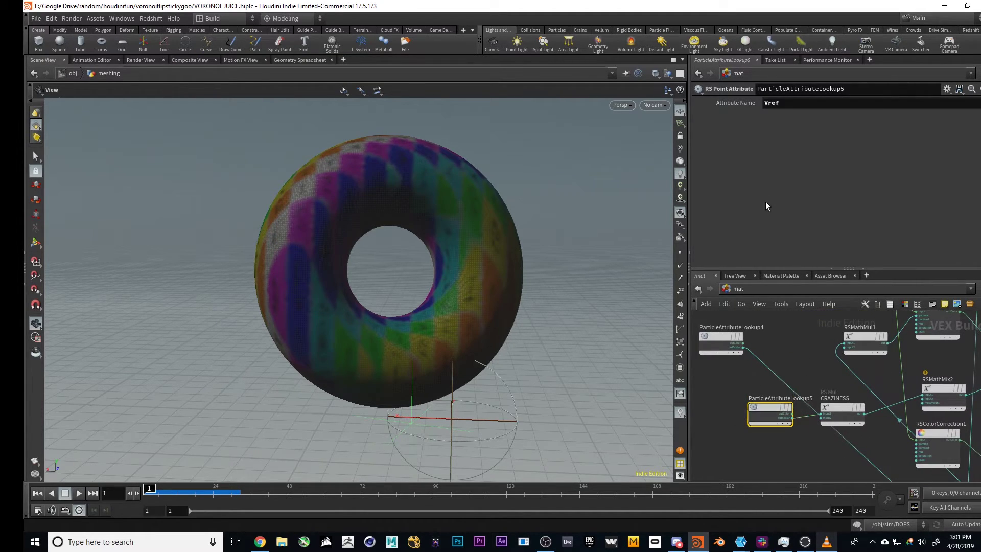
middle_click_drag(815, 350, 737, 399)
left_click(718, 362)
left_click(741, 401)
Step: Switch to VLC media player and scrub the rendered donut video through the collapse, ending back at its first frame
left_click(827, 542)
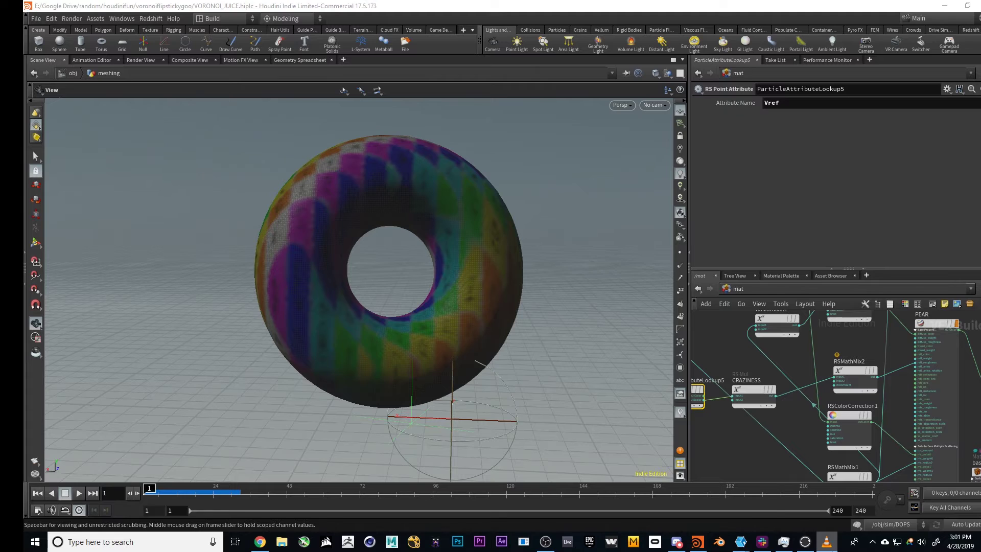
left_click_drag(148, 509, 65, 508)
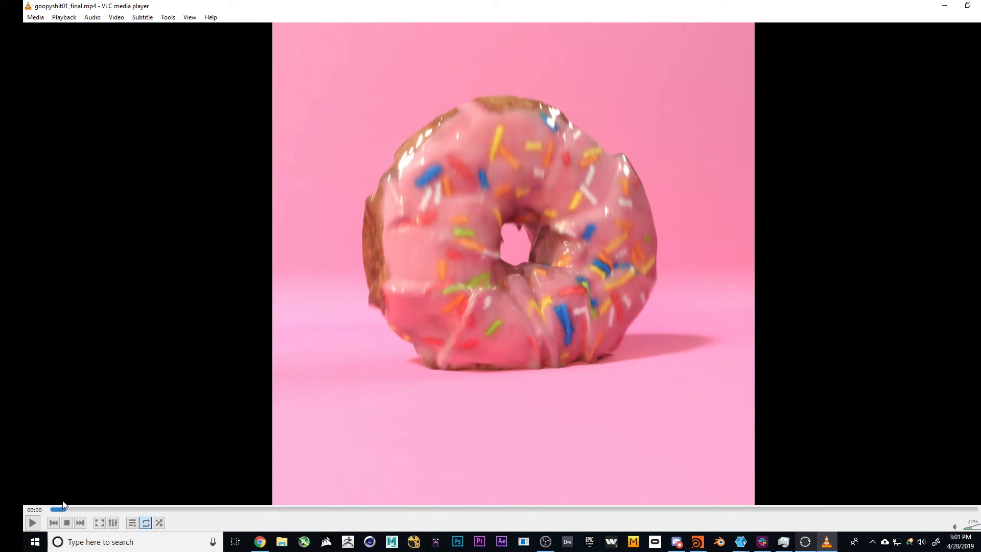
left_click_drag(68, 509, 92, 492)
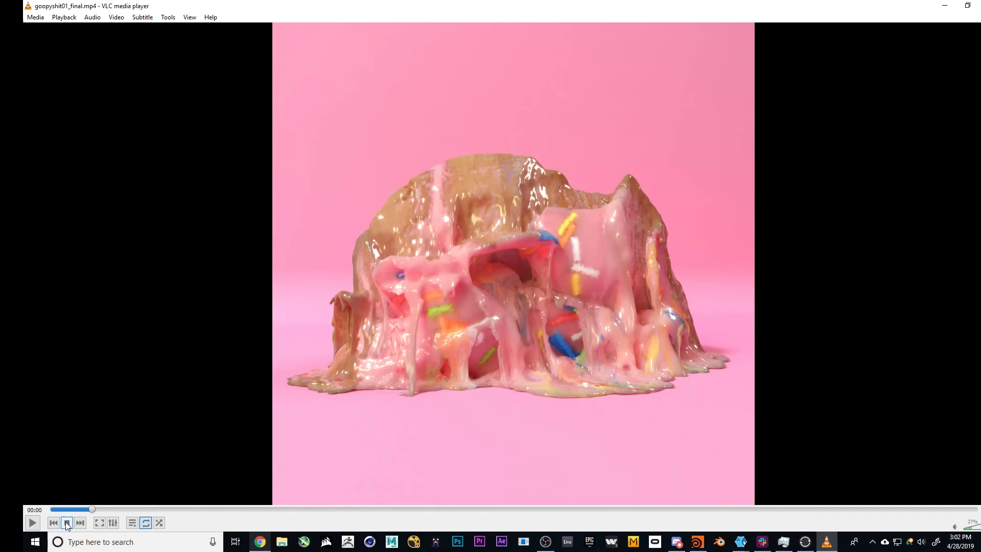
left_click_drag(99, 508, 50, 508)
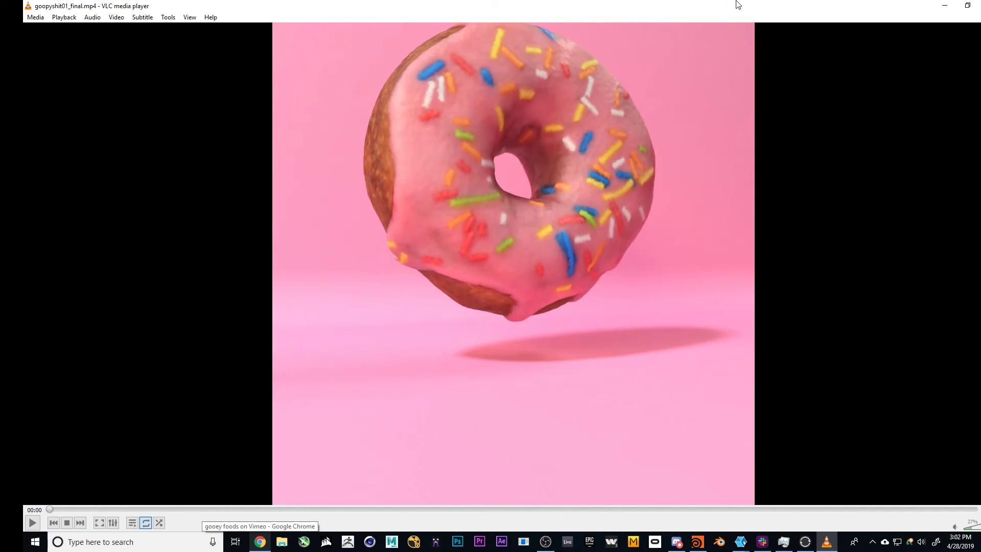